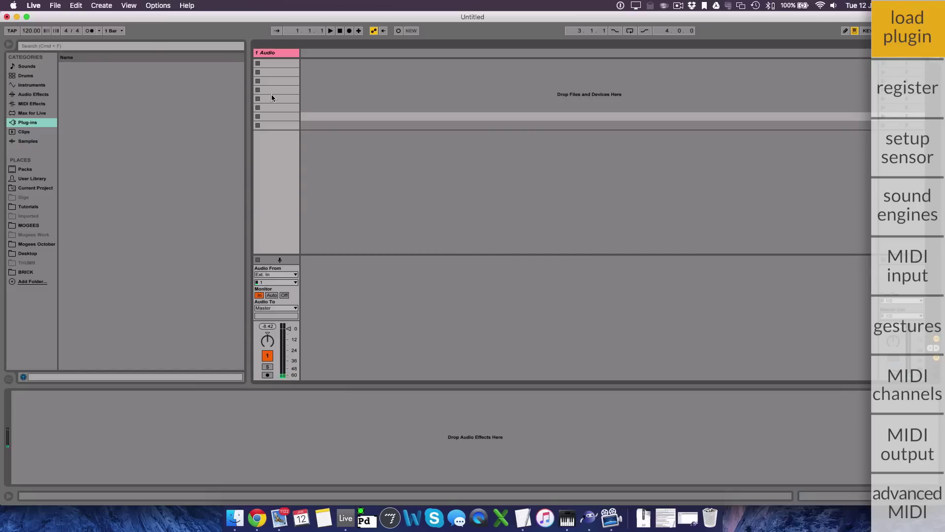
Check the Plug-In Sources on the File/Folder page of Live's Preferences, then close them.
left_click(33, 6)
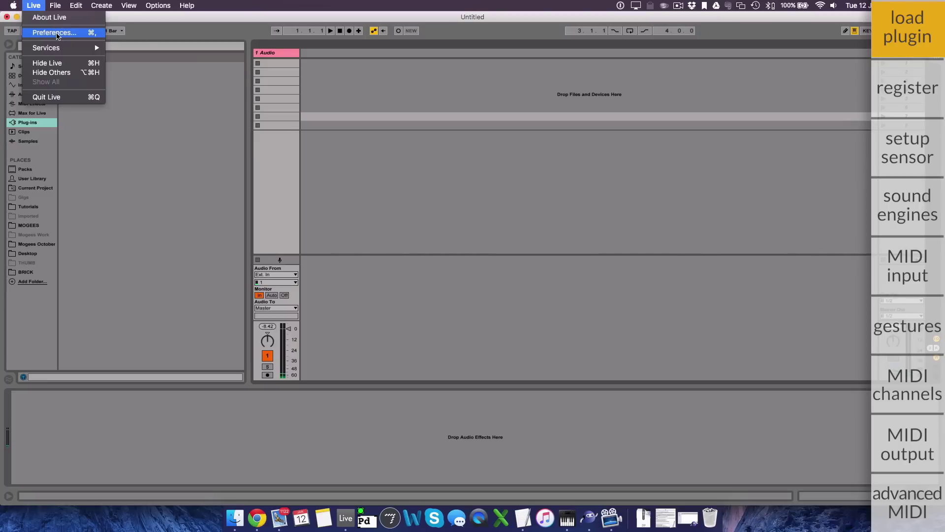
left_click(55, 33)
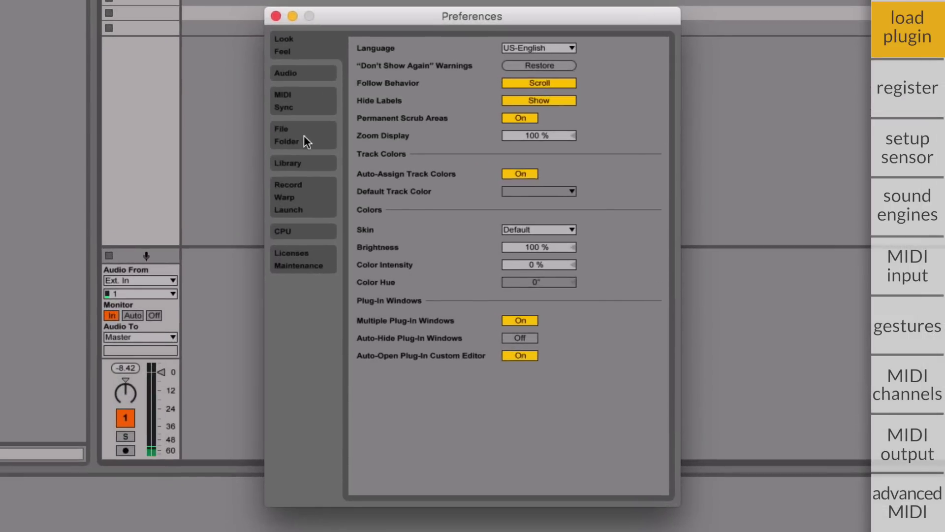
left_click(306, 141)
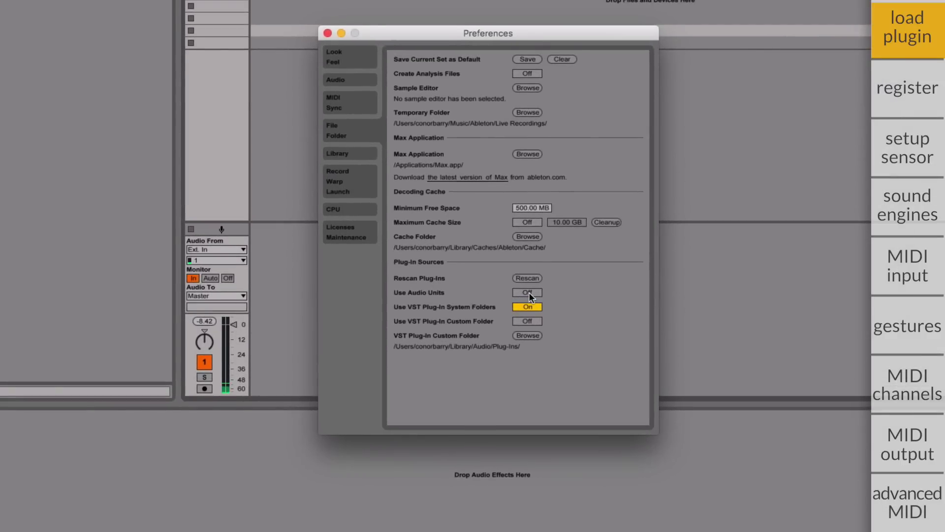
left_click(327, 33)
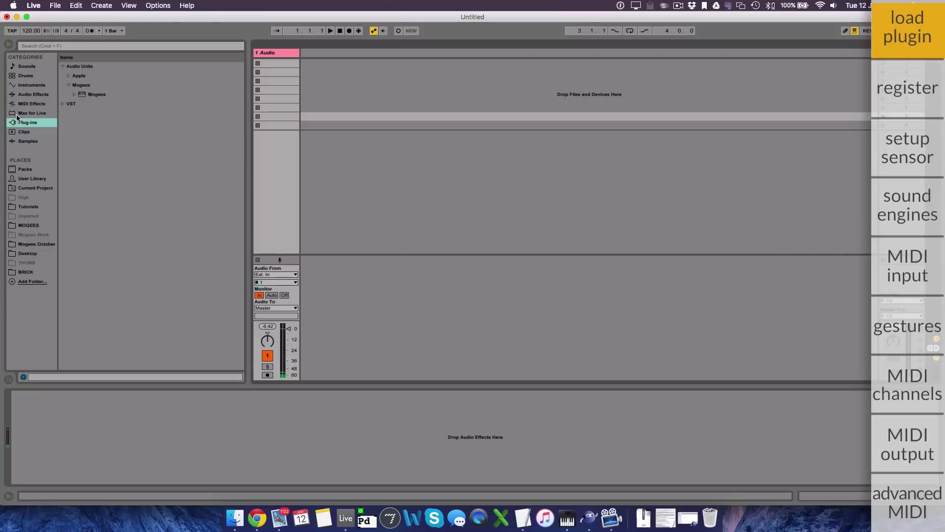
Drag the Mogees Audio Unit from the Plug-ins browser onto the Audio track.
left_click(27, 123)
left_click(101, 93)
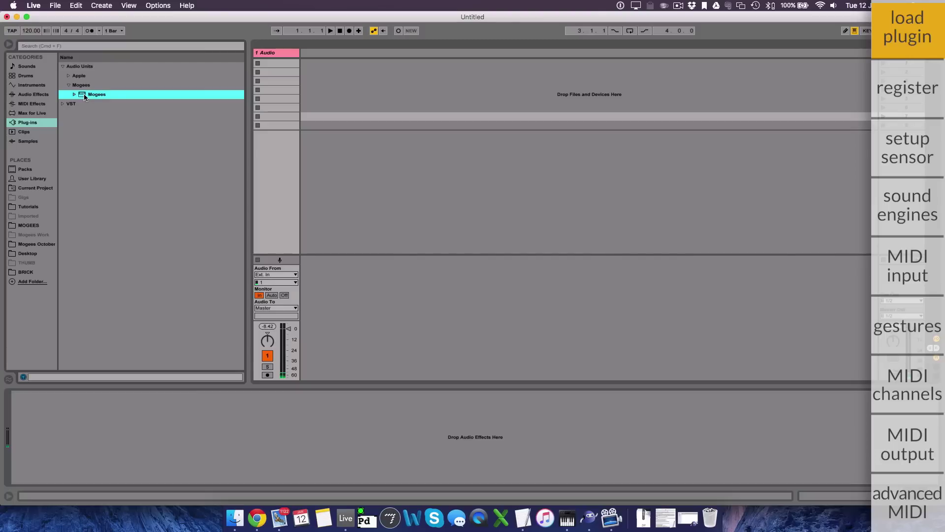
left_click_drag(137, 86, 271, 60)
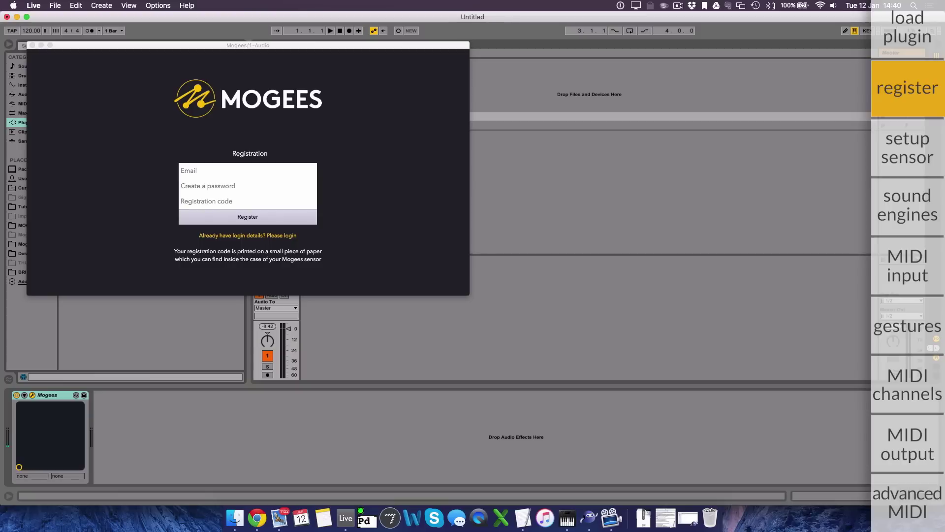
left_click(243, 171)
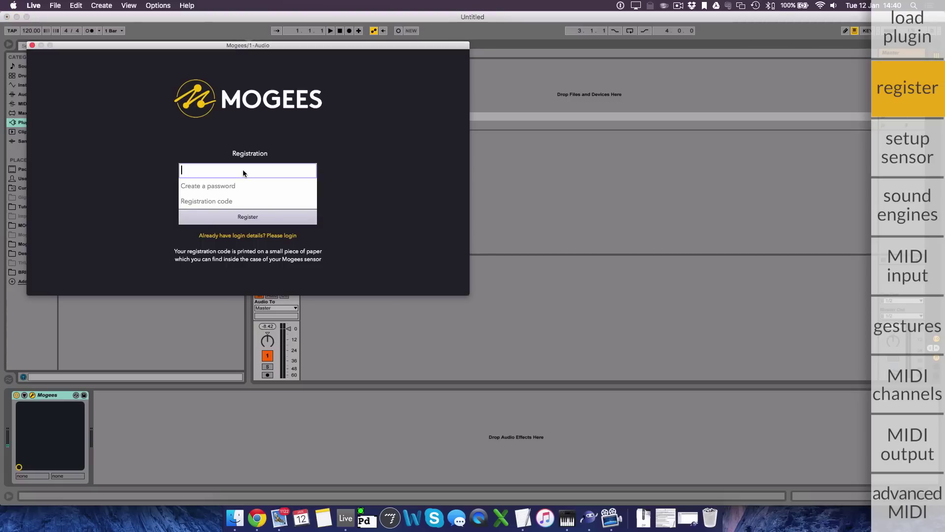
key("Tab")
key("Tab")
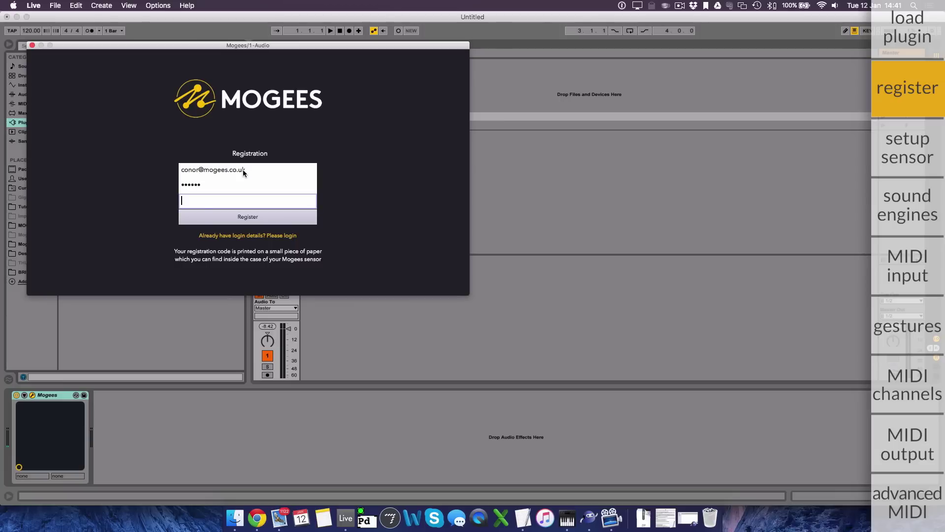
left_click(254, 220)
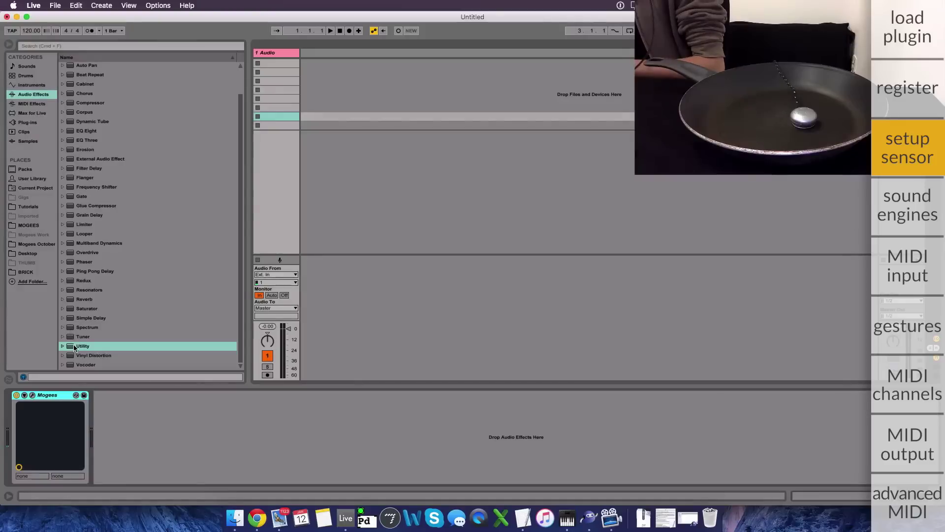
mouse_move(72, 347)
left_mouse_down()
mouse_move(75, 306)
mouse_move(17, 374)
left_mouse_up()
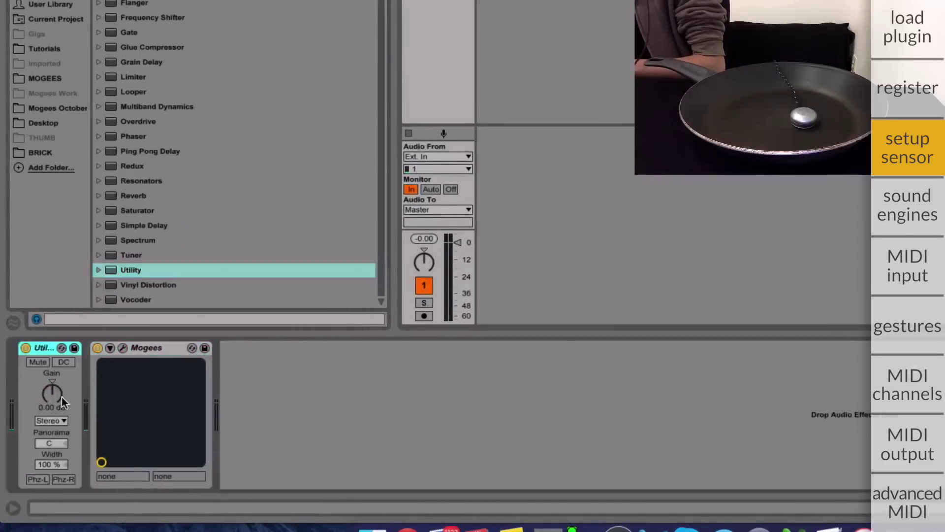
left_click_drag(61, 396, 61, 379)
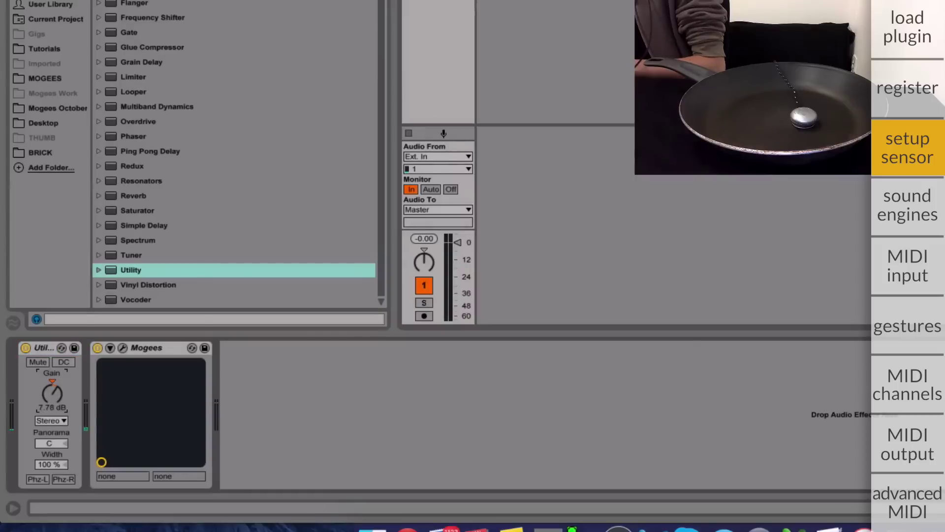
left_click(44, 349)
key("Delete")
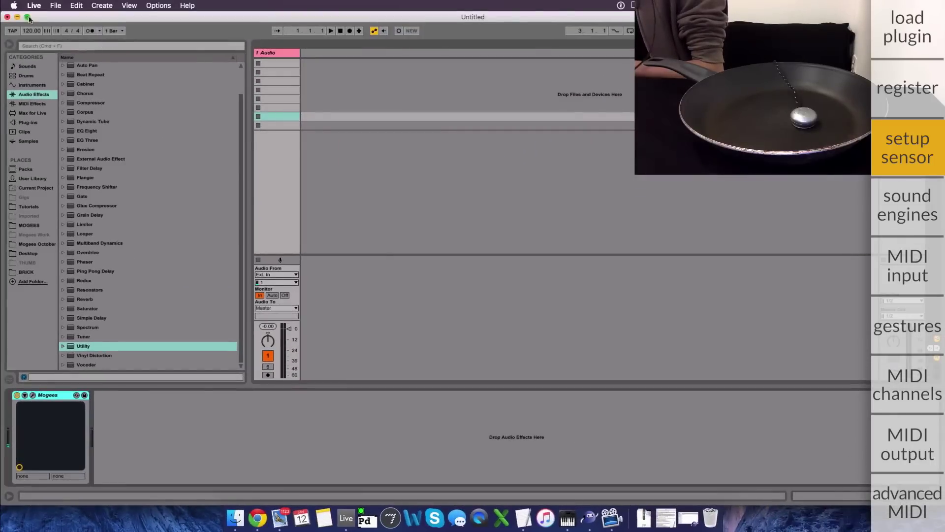
Confirm Saffire is the audio input device in Live's Audio preferences.
left_click(31, 6)
left_click(54, 33)
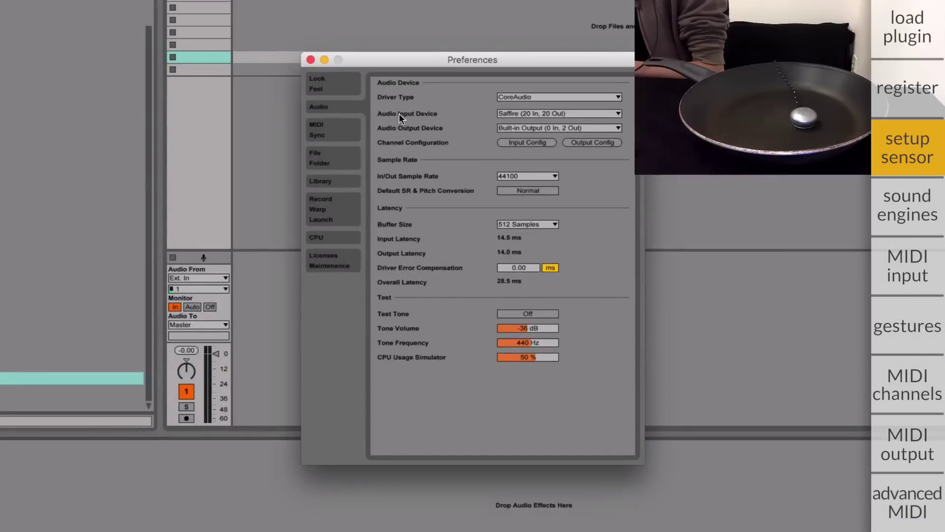
left_click(525, 114)
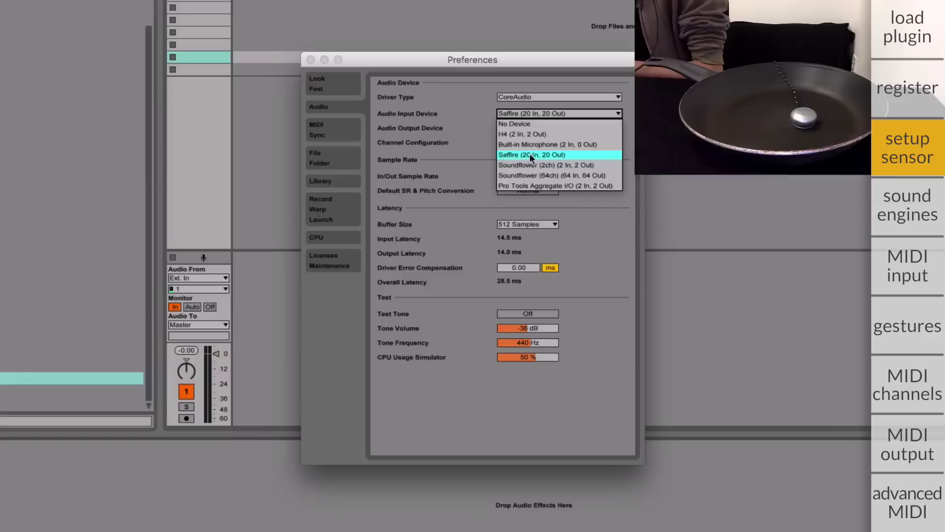
left_click(463, 131)
left_click(311, 60)
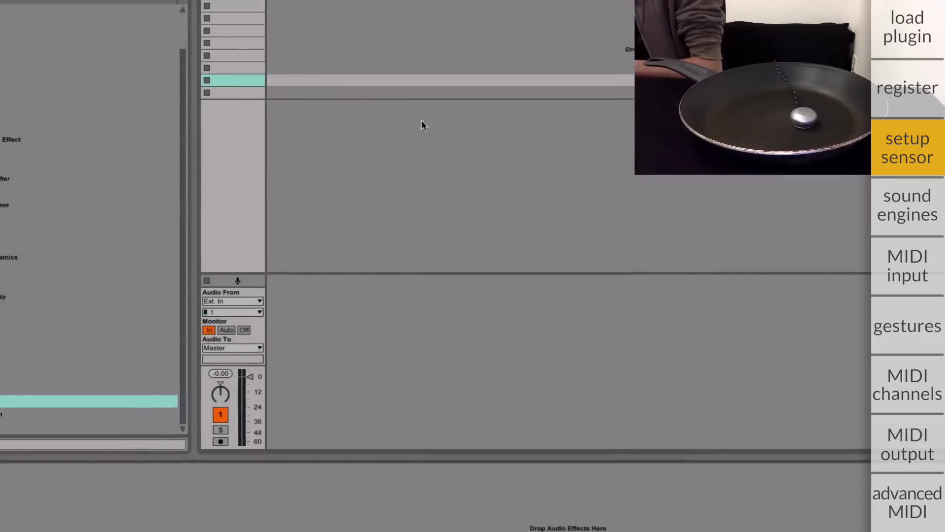
Confirm the Audio track takes Ext. In channel 1, then bring up the Mogees window.
left_click(295, 28)
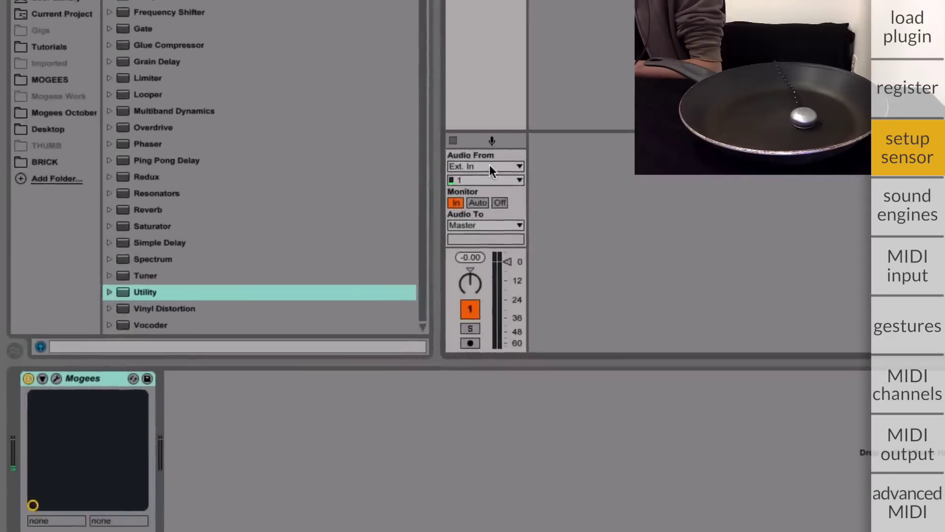
left_click(489, 166)
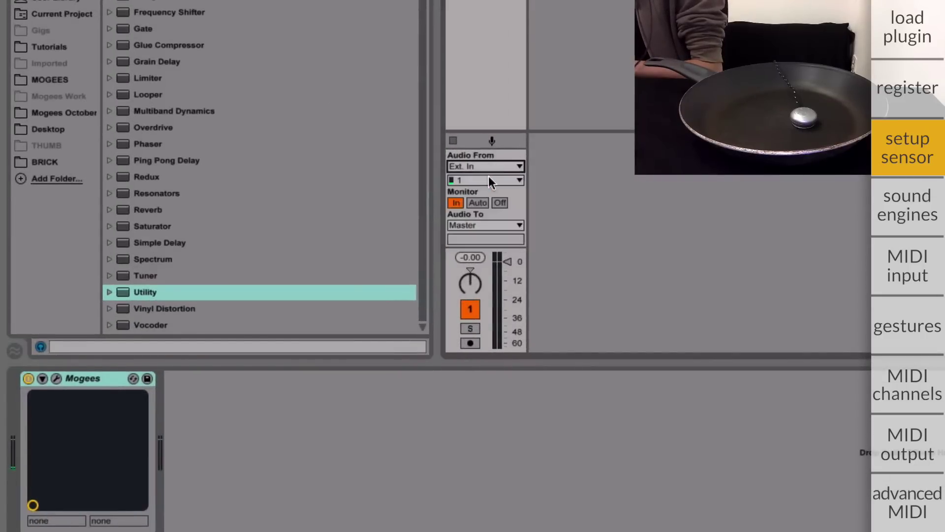
left_click(488, 178)
left_click(490, 205)
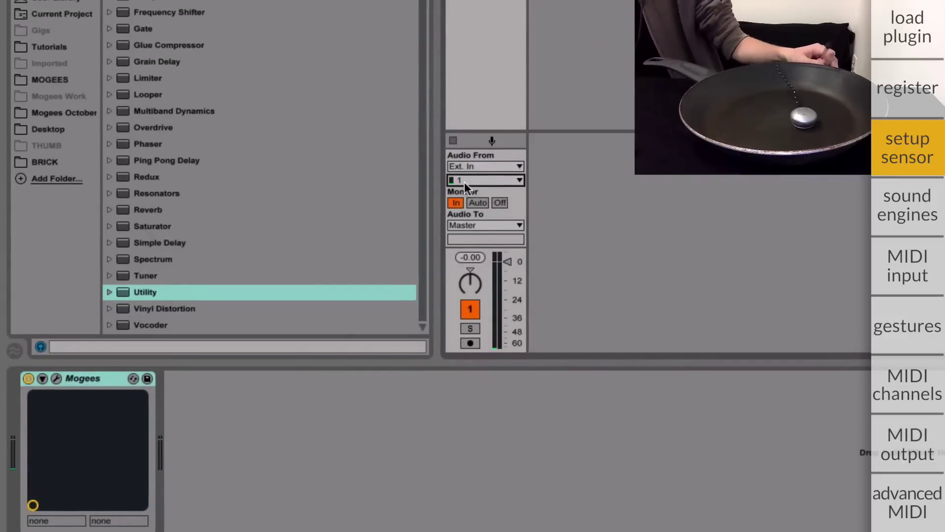
left_click(465, 181)
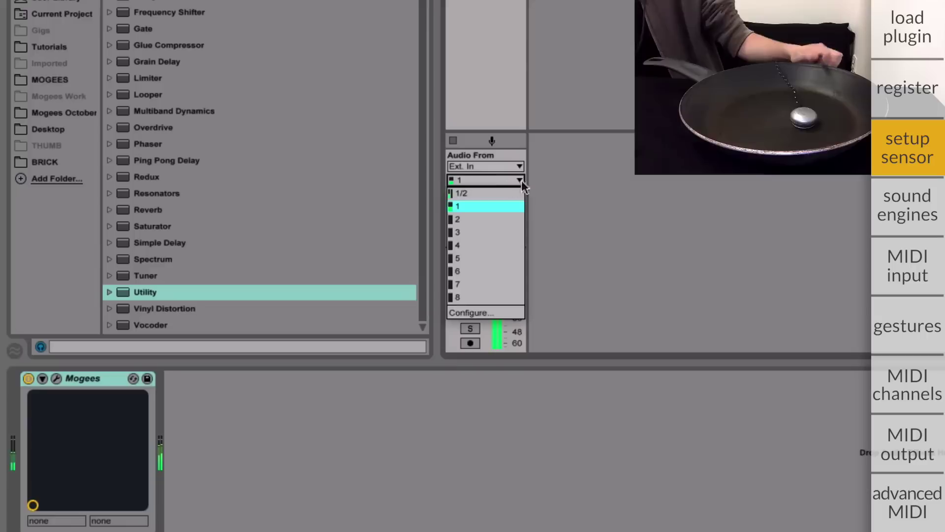
left_click(586, 186)
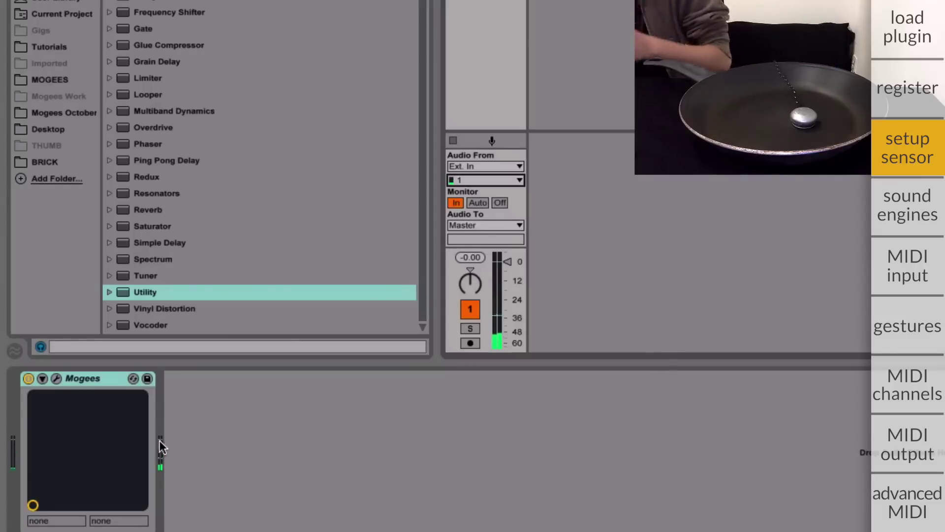
left_click(56, 378)
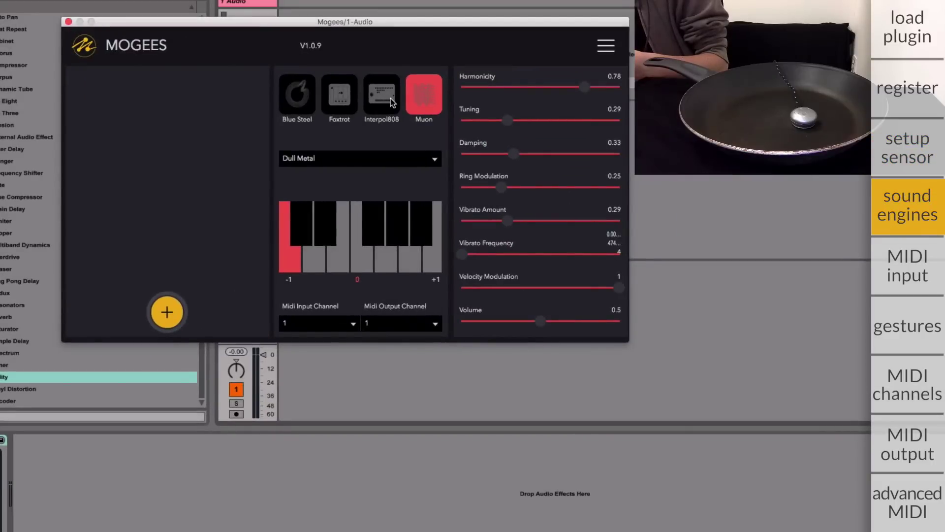
Switch Mogees to the Blue Steel engine with the Funky Guit preset.
left_click(391, 98)
left_click(335, 99)
left_click(297, 102)
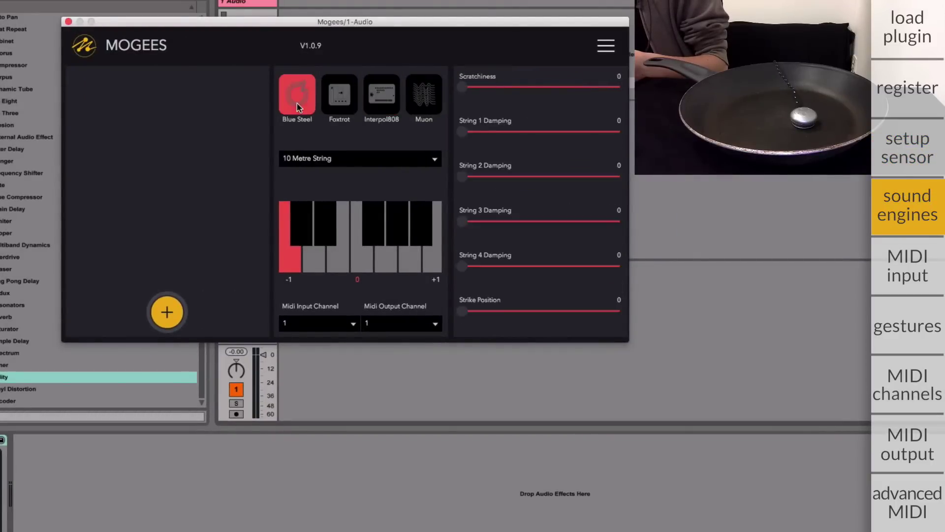
left_click(336, 162)
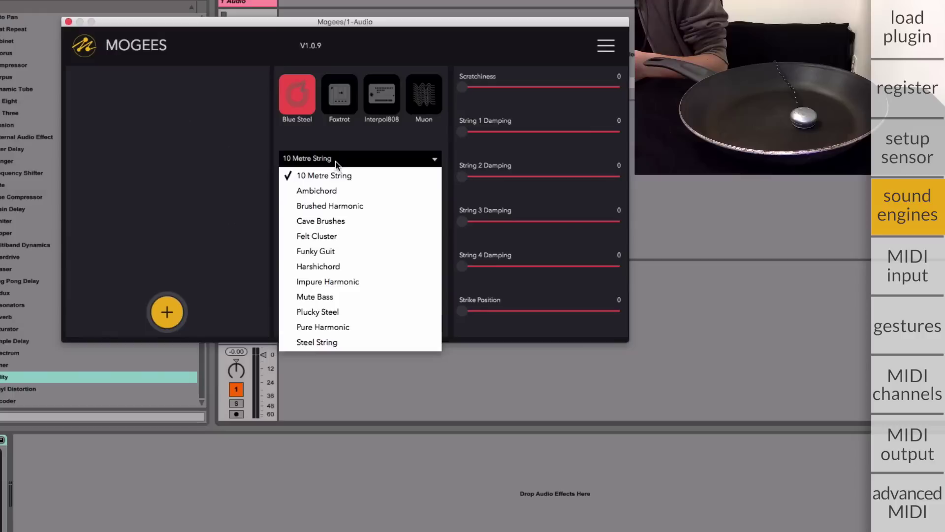
left_click(350, 254)
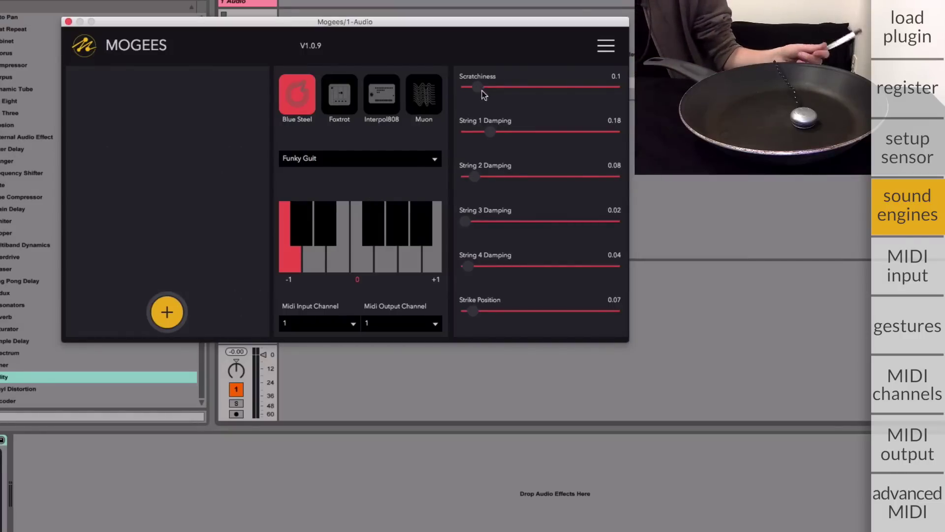
Raise String 1 and String 2 Damping (about 0.59) and set the note to the lowest key.
left_click_drag(491, 132, 578, 132)
left_click_drag(475, 176, 555, 176)
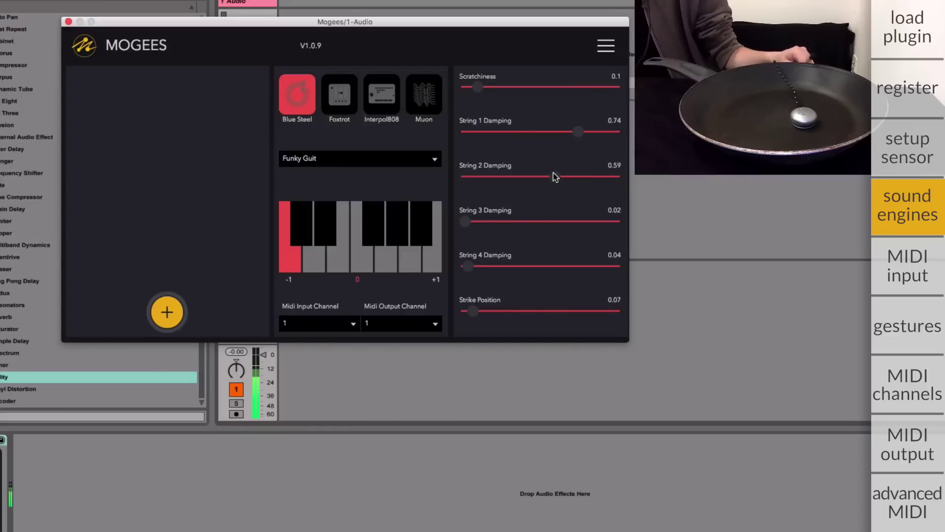
left_click(368, 262)
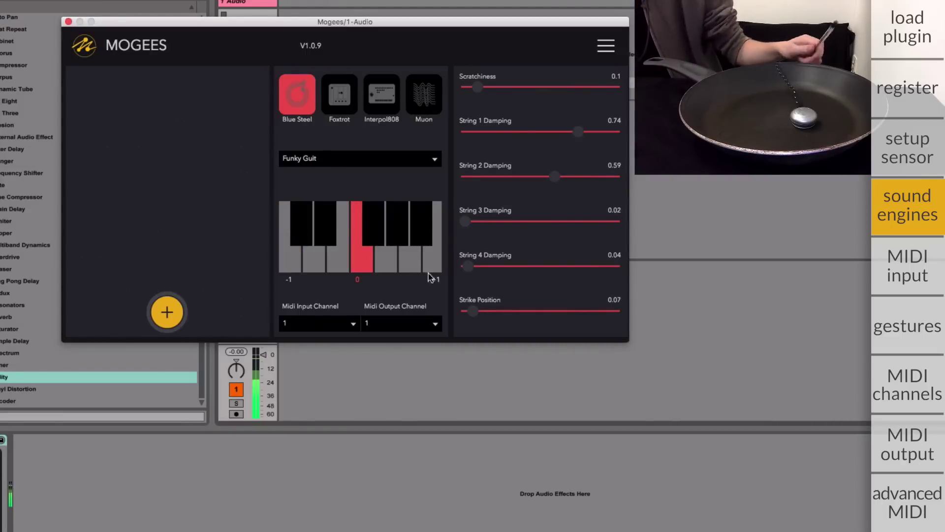
left_click(288, 282)
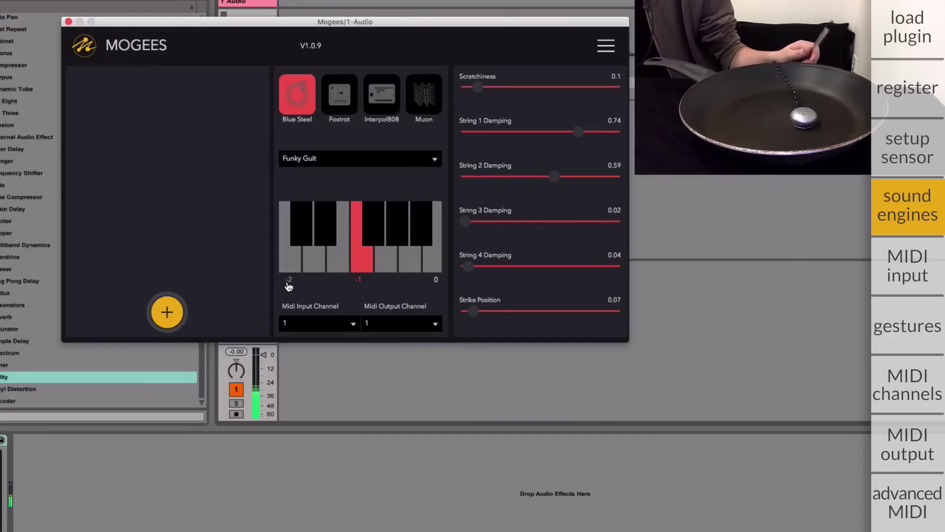
left_click(438, 280)
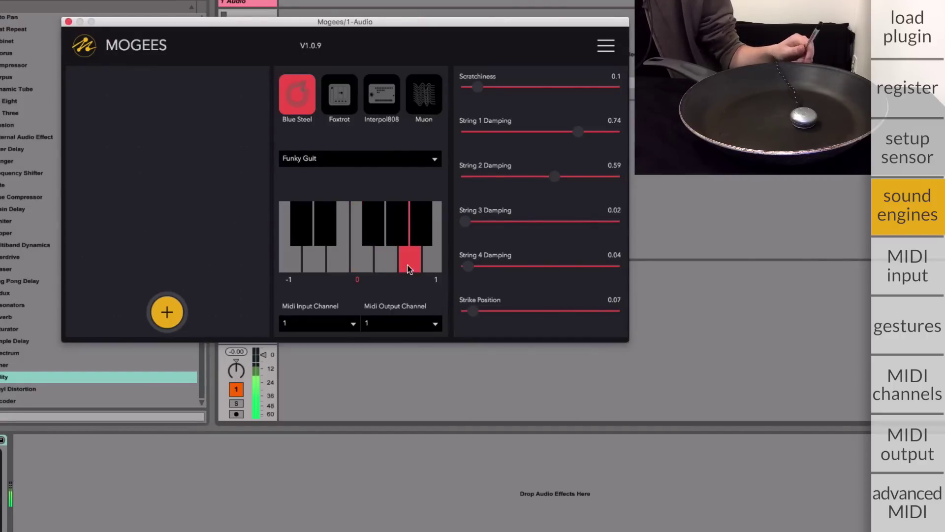
left_click(281, 270)
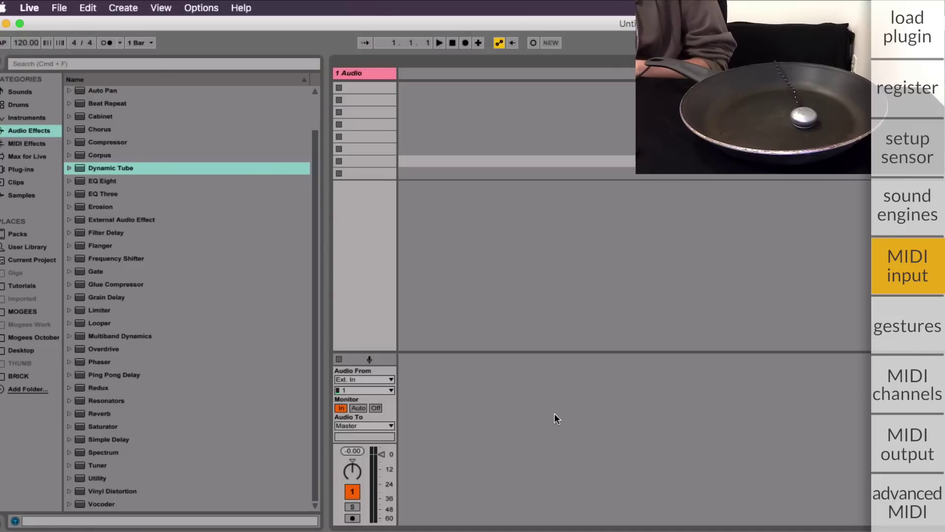
Add a MIDI track with the Thriller Melody MIDI clip, then focus the Audio track's Mogees device.
left_click(123, 8)
left_click(182, 76)
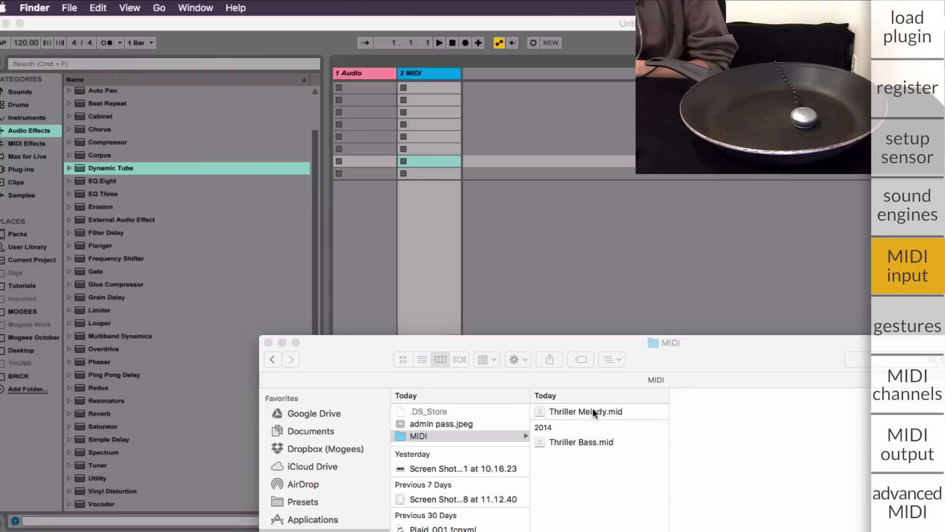
mouse_move(605, 411)
left_mouse_down()
mouse_move(512, 224)
mouse_move(429, 88)
left_mouse_up()
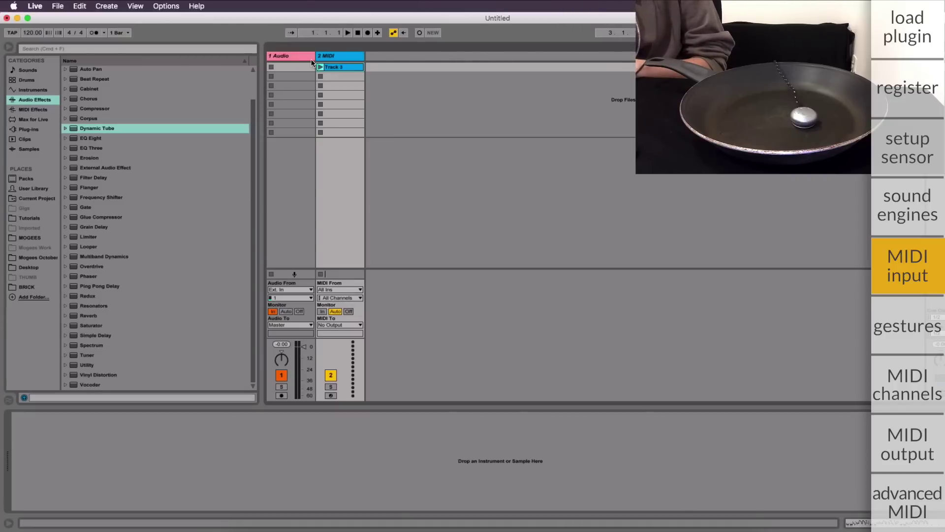
left_click(304, 57)
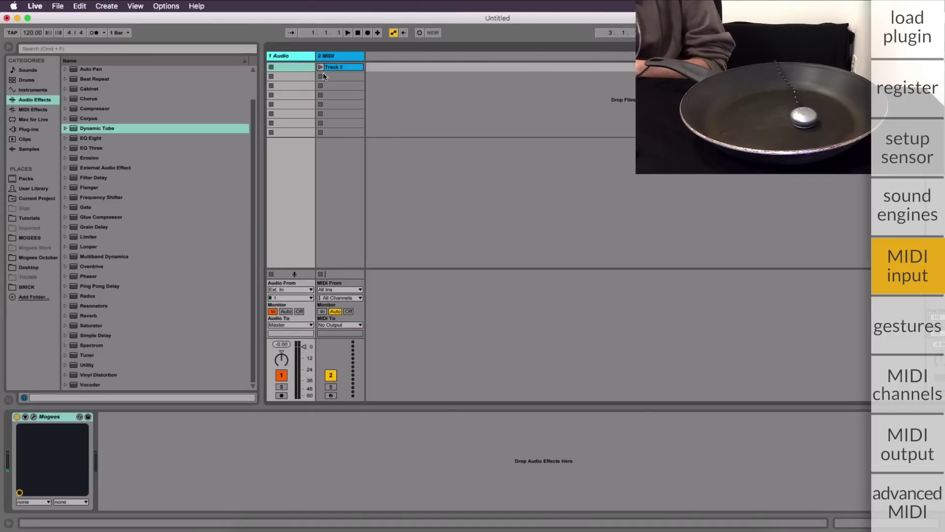
left_click(56, 421)
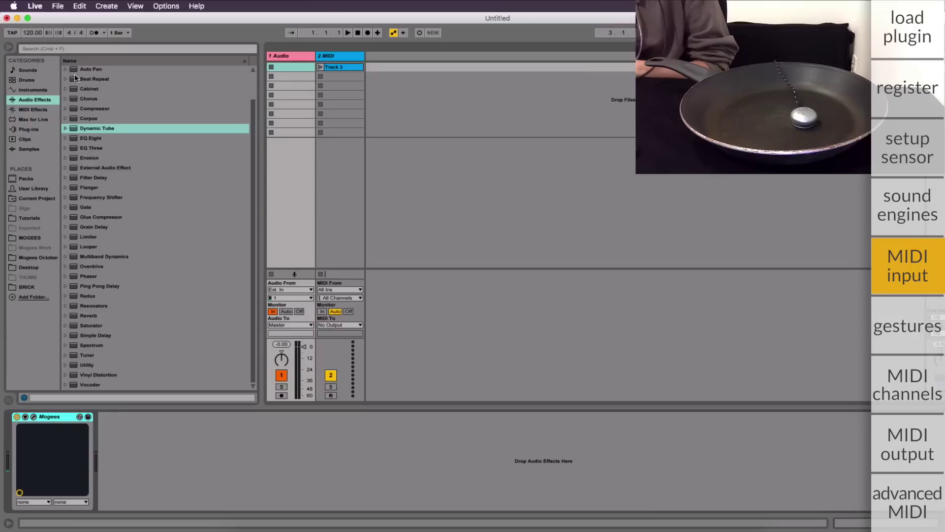
Turn on Track and Remote for the Mogees #1 port in the MIDI preferences.
left_click(37, 6)
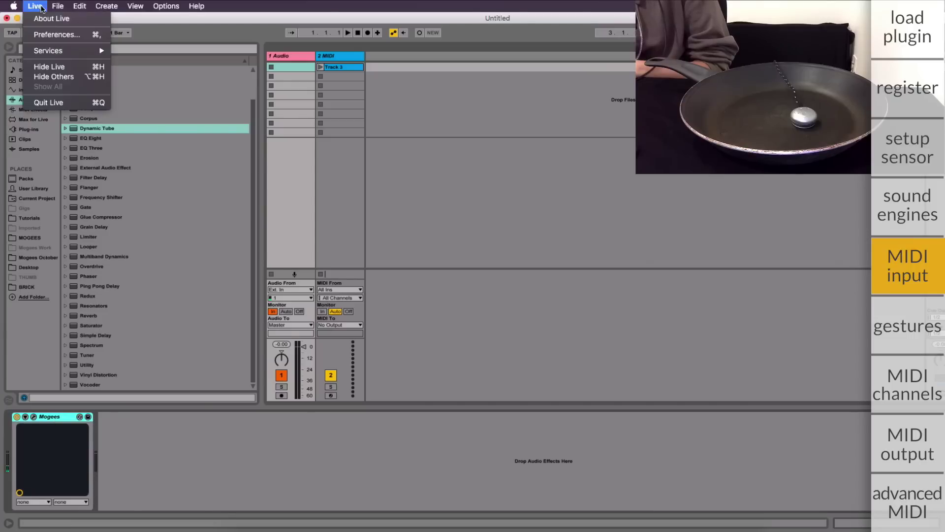
left_click(54, 32)
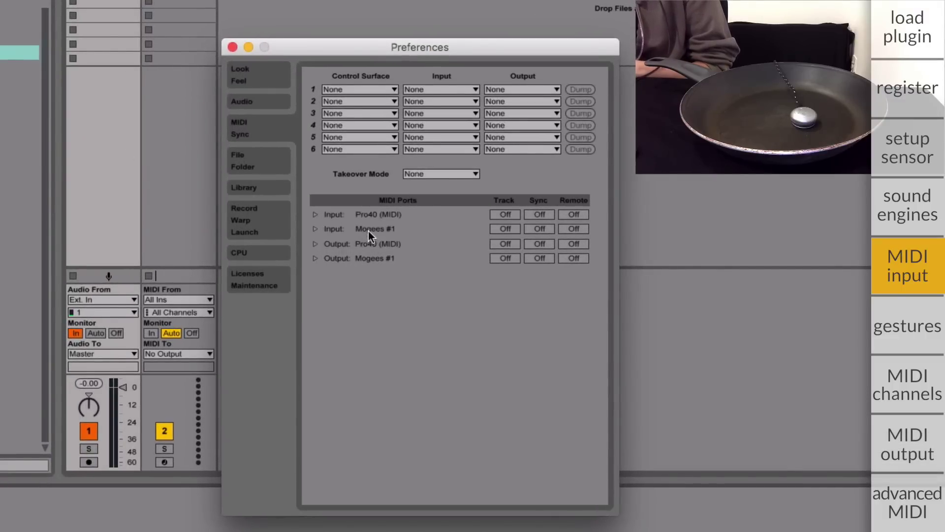
left_click(501, 229)
left_click(561, 230)
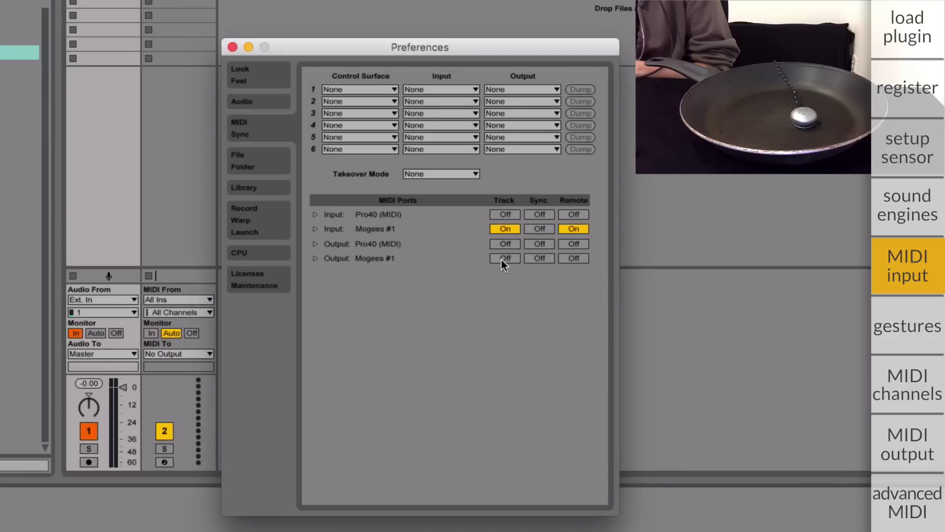
left_click(232, 47)
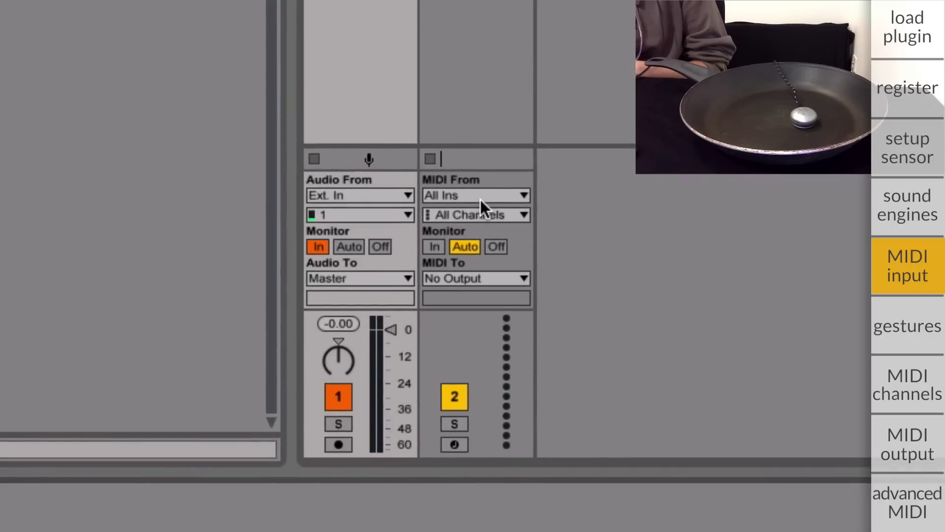
Route track 2's MIDI From to No Input and MIDI To to Mogees #1, Ch. 1.
left_click(481, 195)
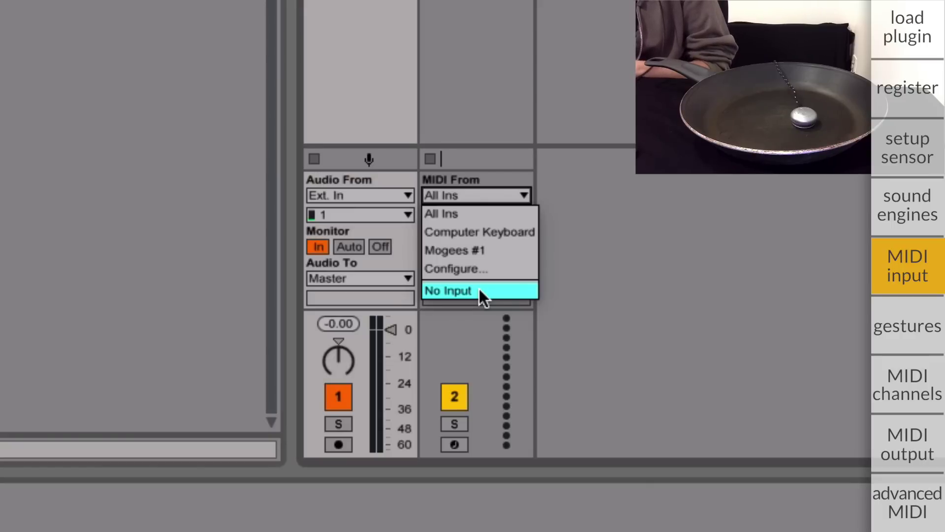
left_click(480, 291)
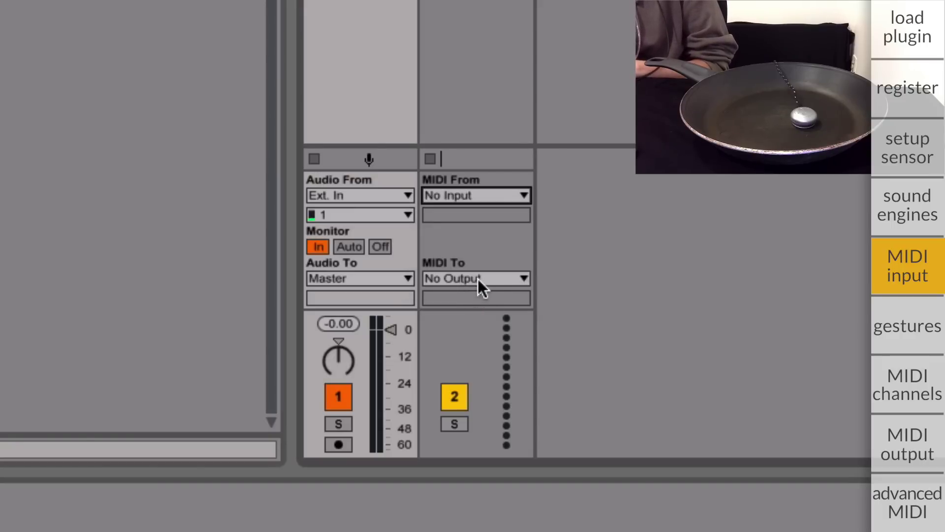
left_click(478, 278)
left_click(477, 295)
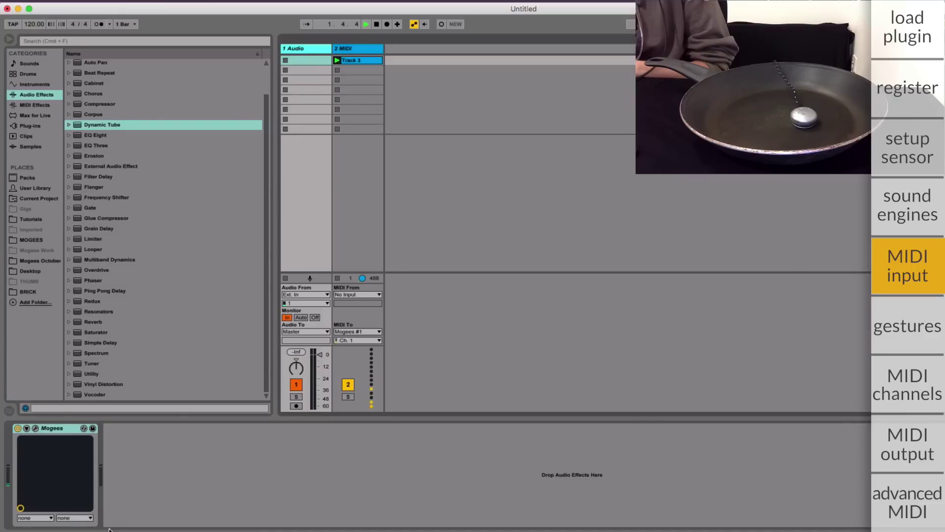
Open the Mogees window and show its Advanced Settings for trigger threshold, trigger time and gate.
left_click(35, 428)
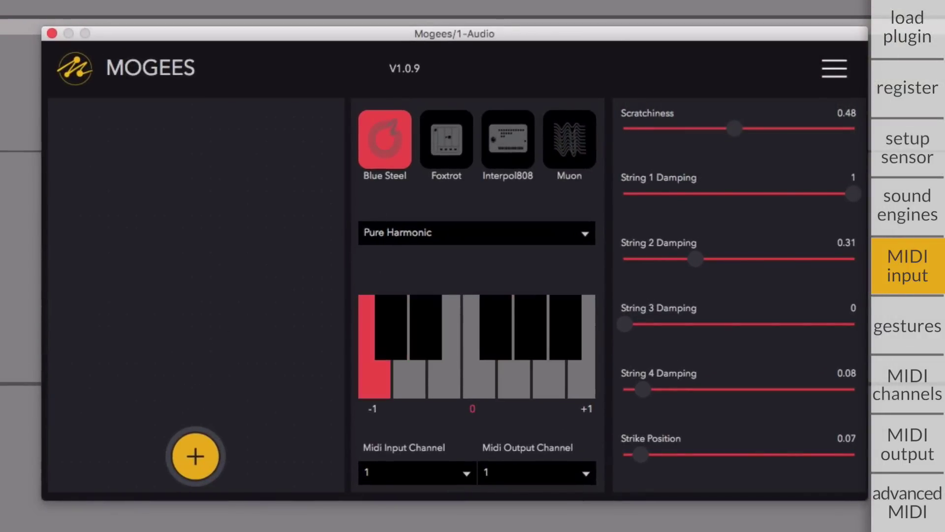
left_click(834, 72)
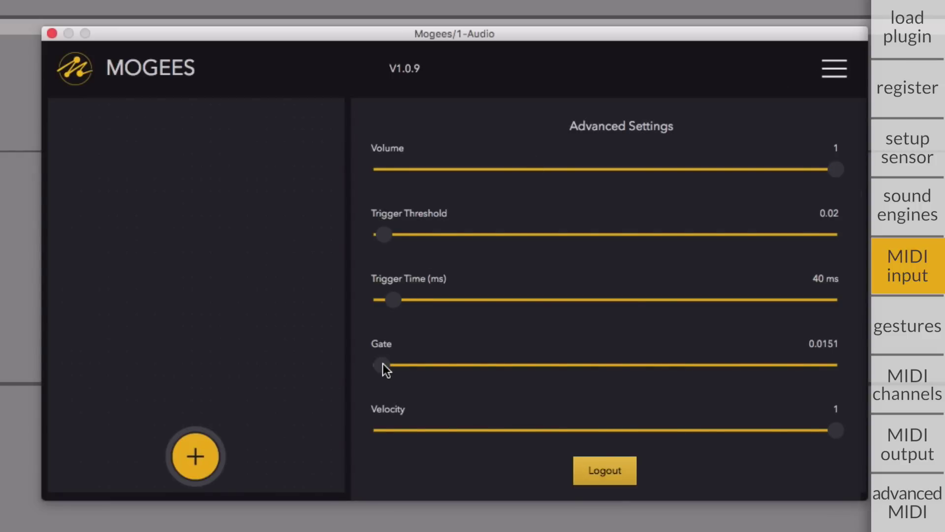
Drop the Gate to zero and back up, then raise the Trigger Threshold considerably.
left_click_drag(382, 365, 381, 366)
left_click_drag(381, 366, 291, 371)
mouse_move(389, 362)
left_mouse_down()
mouse_move(376, 365)
mouse_move(396, 371)
left_mouse_up()
left_click(383, 239)
left_click_drag(383, 238, 381, 239)
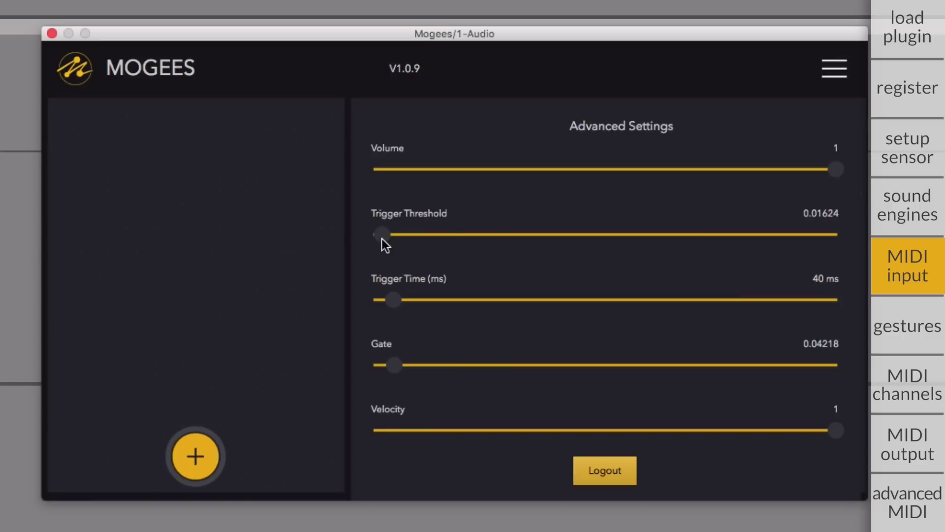
left_click_drag(382, 238, 480, 237)
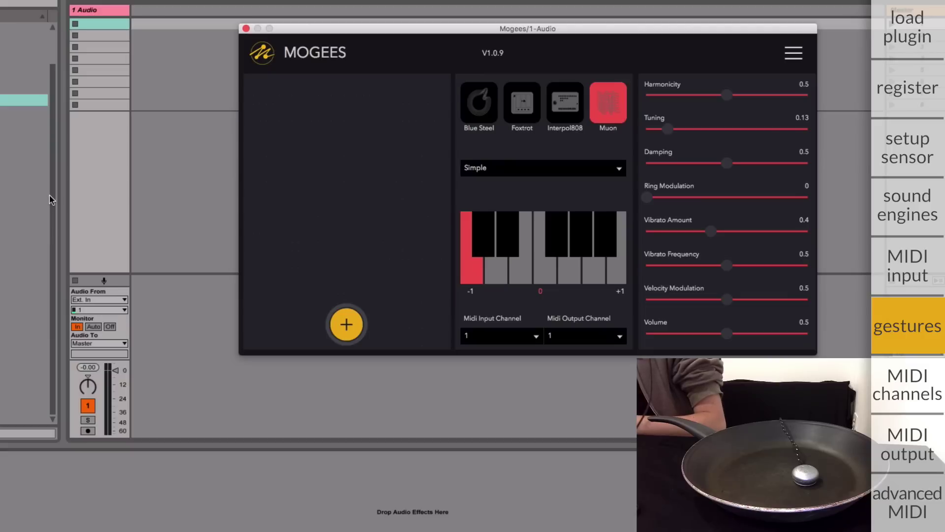
Select the 1 Audio track and start recording a new Mogees gesture.
left_click(89, 14)
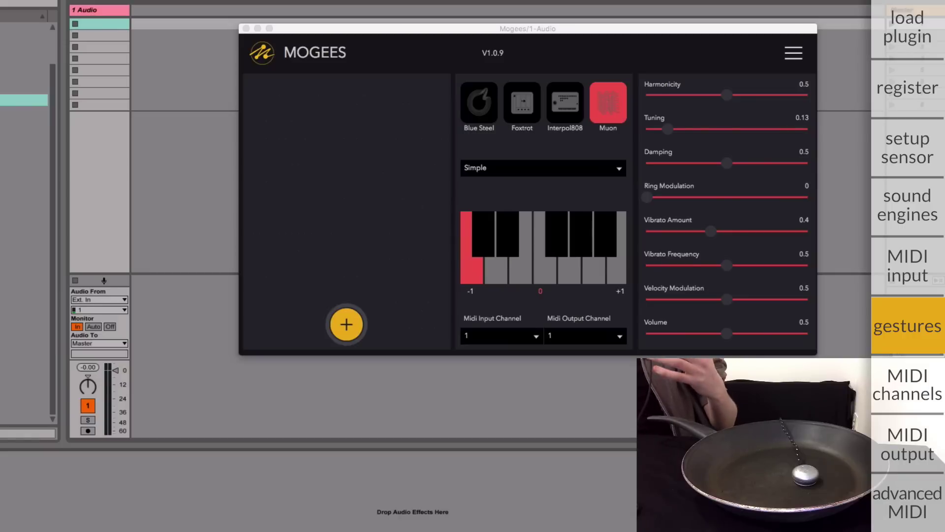
left_click(346, 325)
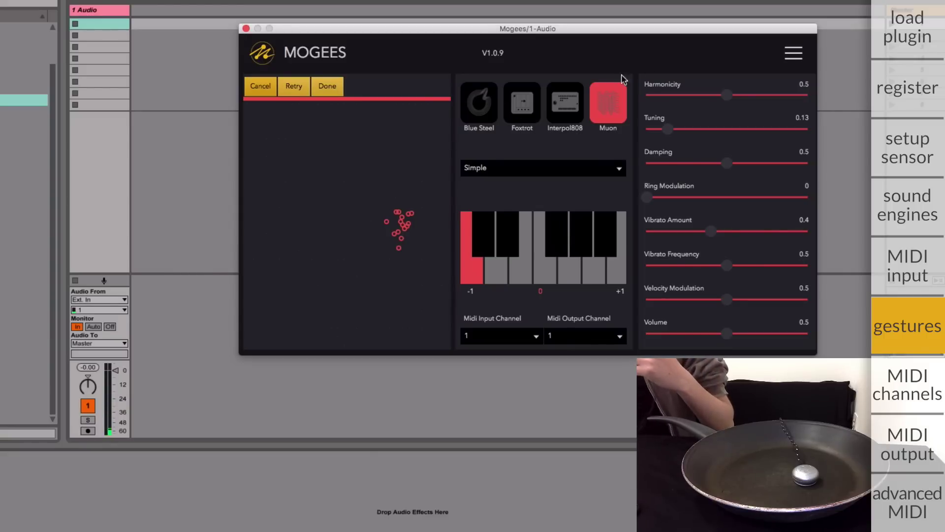
Nudge the Mogees Trigger Time down slightly, then restart the gesture capture.
left_click(793, 52)
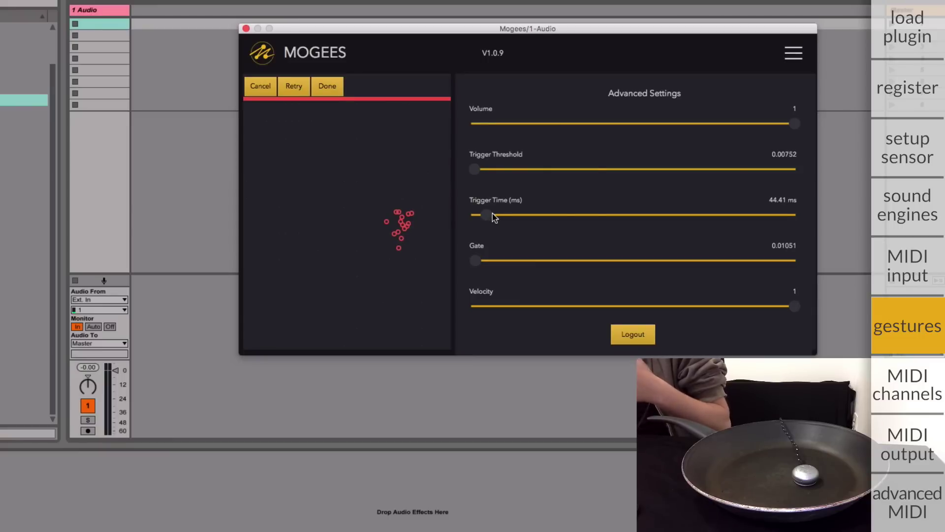
mouse_move(492, 214)
left_mouse_down()
mouse_move(540, 215)
mouse_move(528, 209)
left_mouse_up()
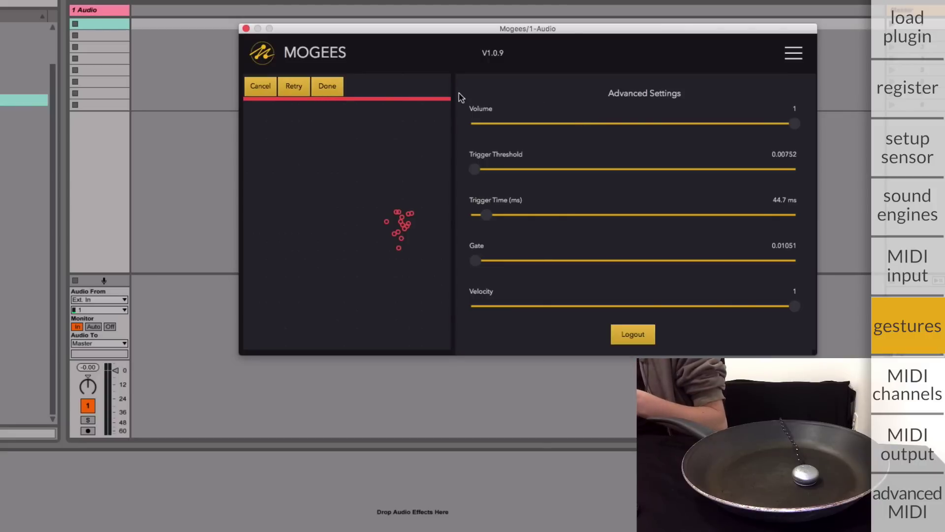
left_click(793, 54)
left_click(291, 91)
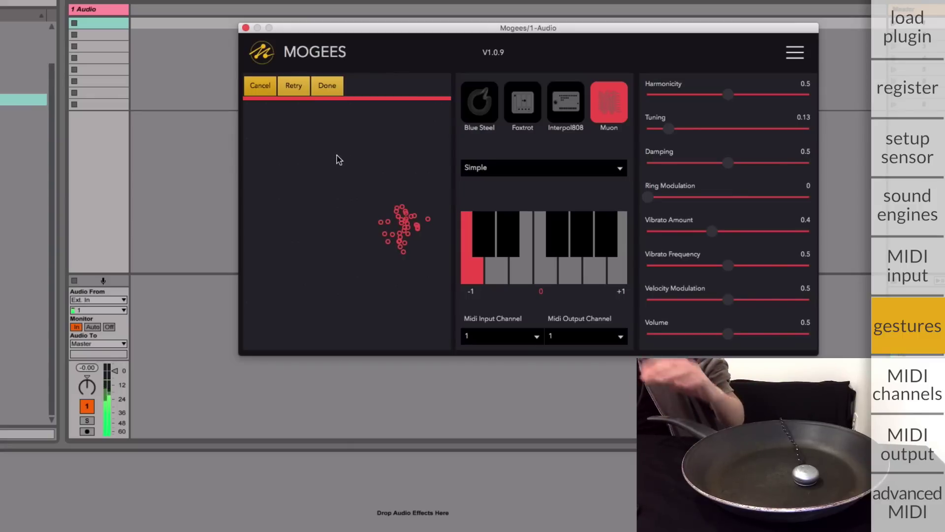
Confirm the recorded hits with Done so the gesture becomes a red circle.
left_click(332, 86)
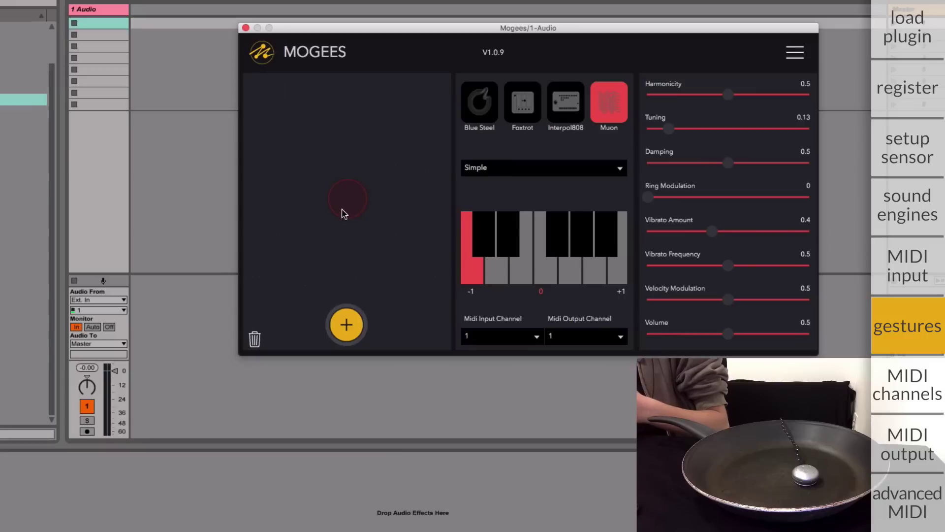
Set the red gesture to Blue Steel's Mute Bass preset on the lowest key.
left_click(484, 117)
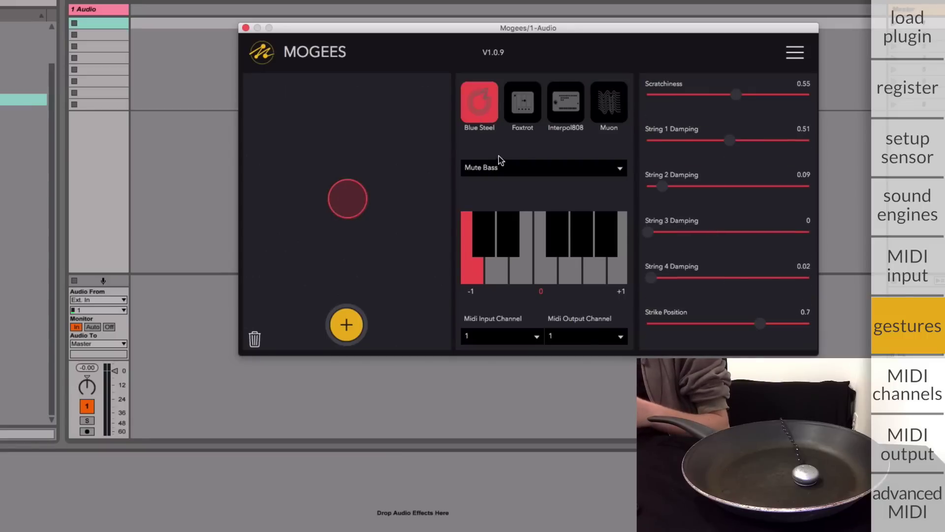
left_click(558, 168)
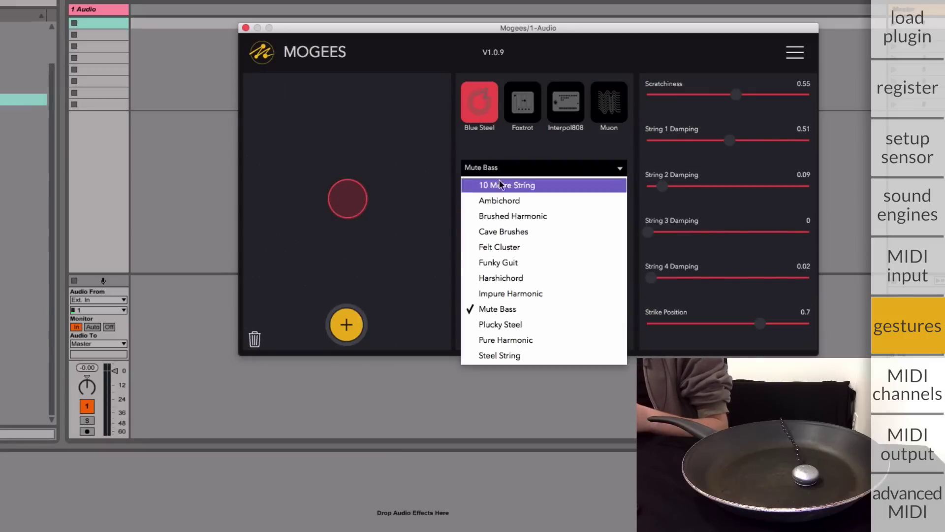
left_click(503, 308)
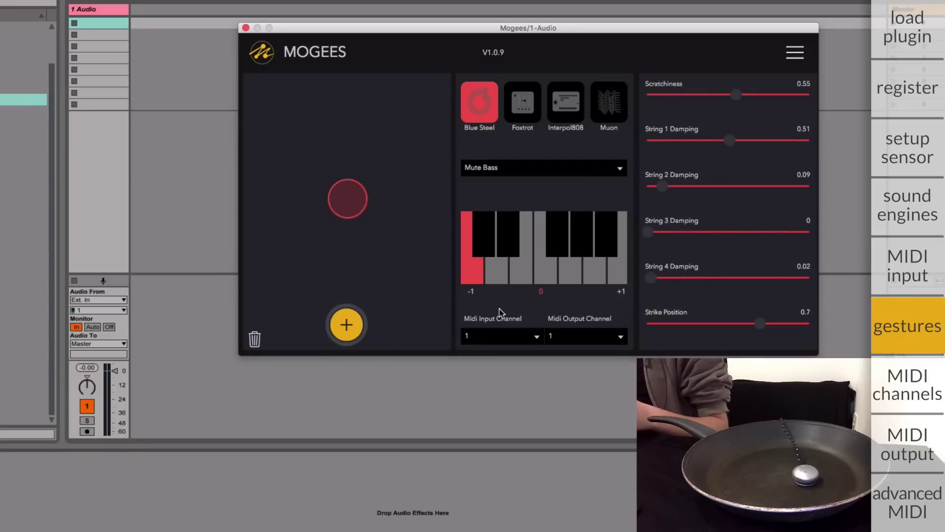
left_click(476, 275)
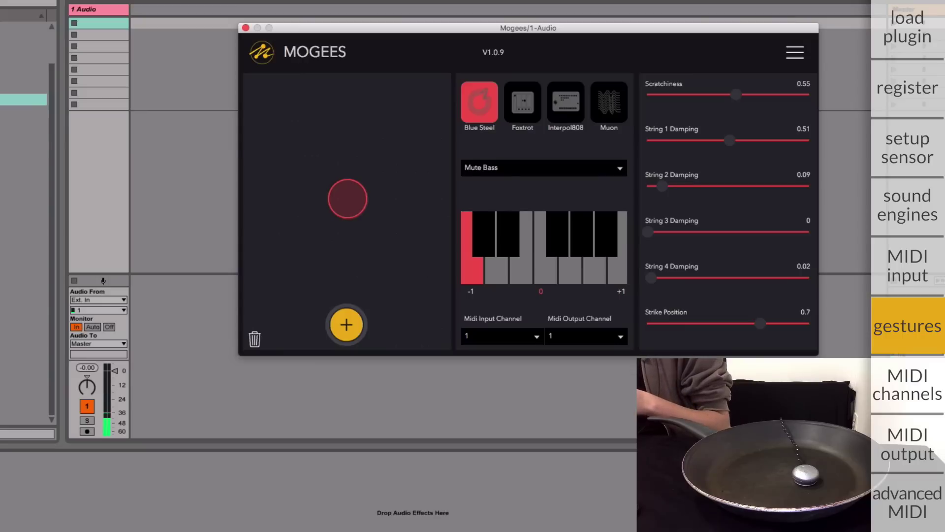
Record a second, blue gesture and give it Mute Bass at the middle 0 key.
left_click(345, 323)
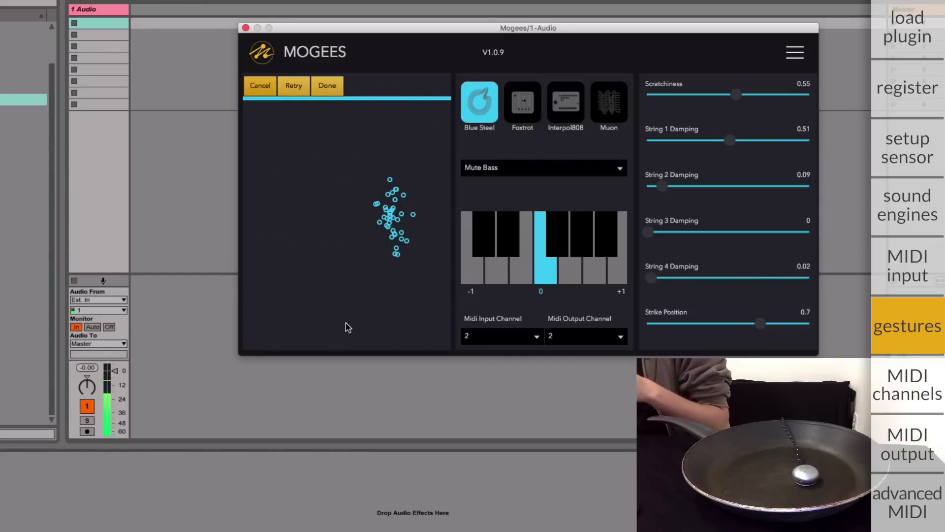
left_click(327, 86)
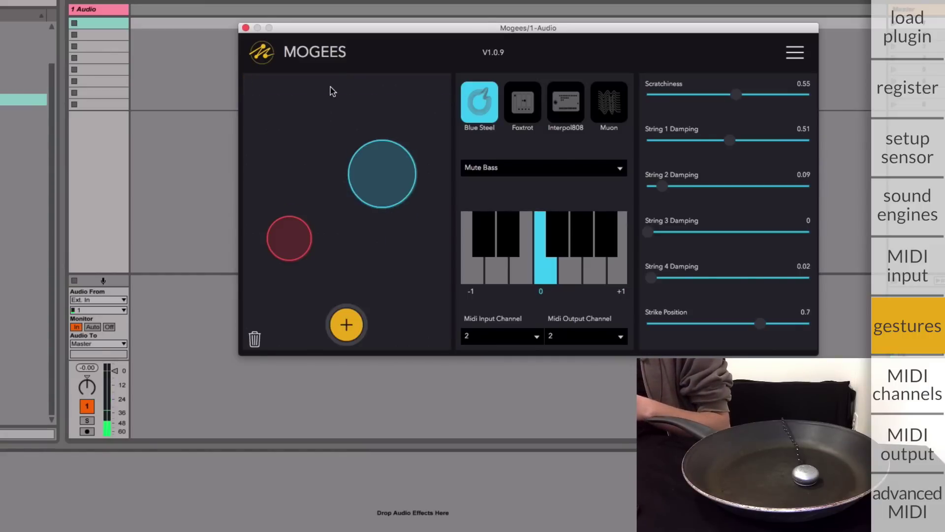
left_click(496, 169)
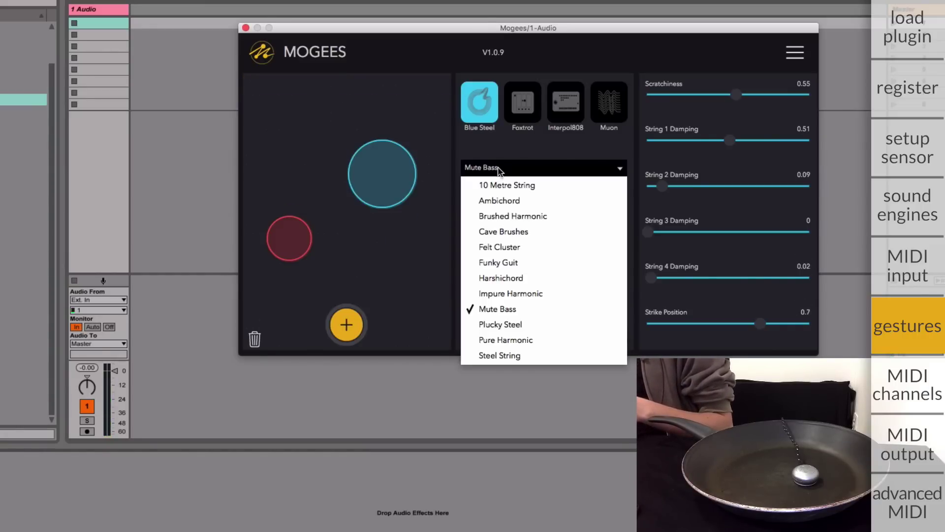
left_click(497, 310)
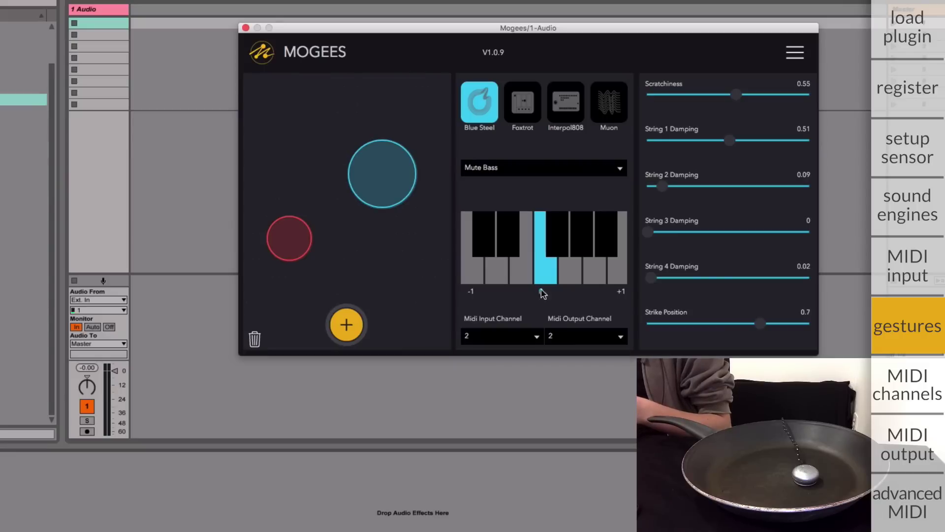
left_click(590, 281)
left_click(570, 280)
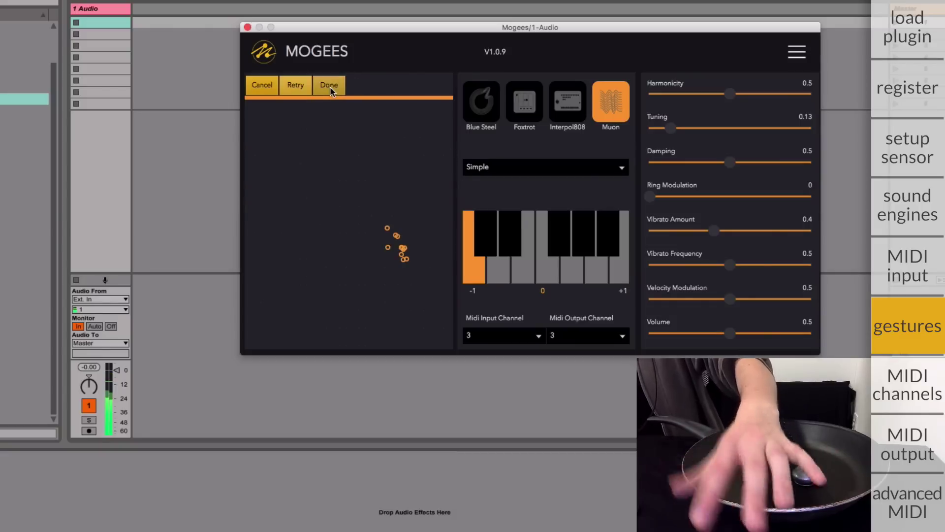
Re-record the third, orange gesture and raise its Muon Simple pitch one key.
left_click(330, 87)
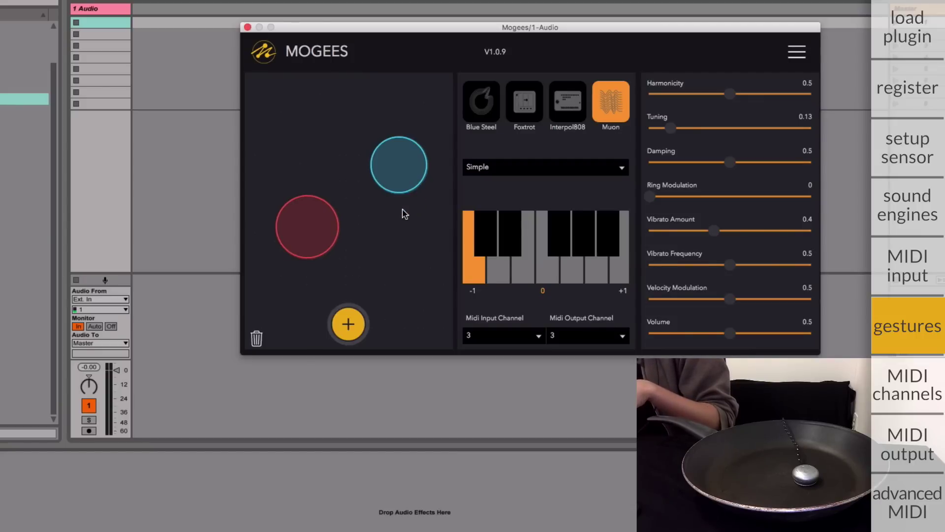
left_click(348, 325)
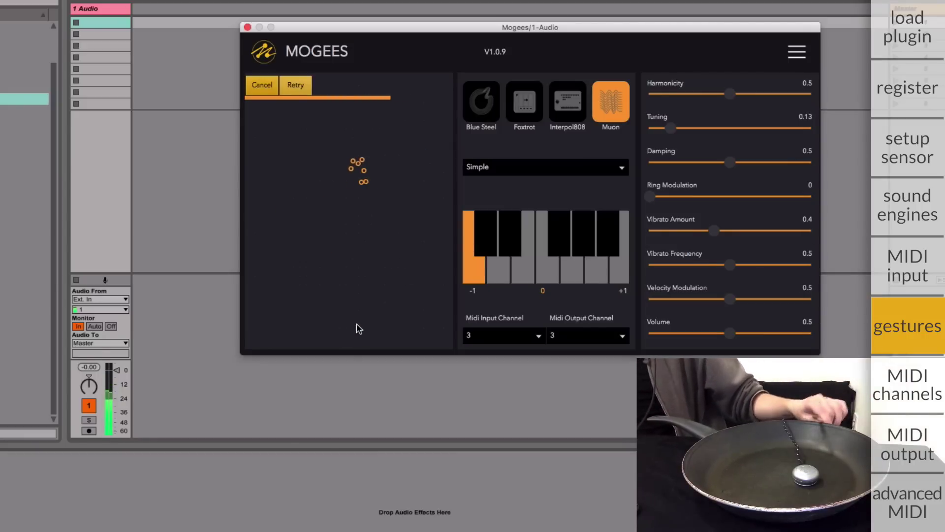
left_click(333, 84)
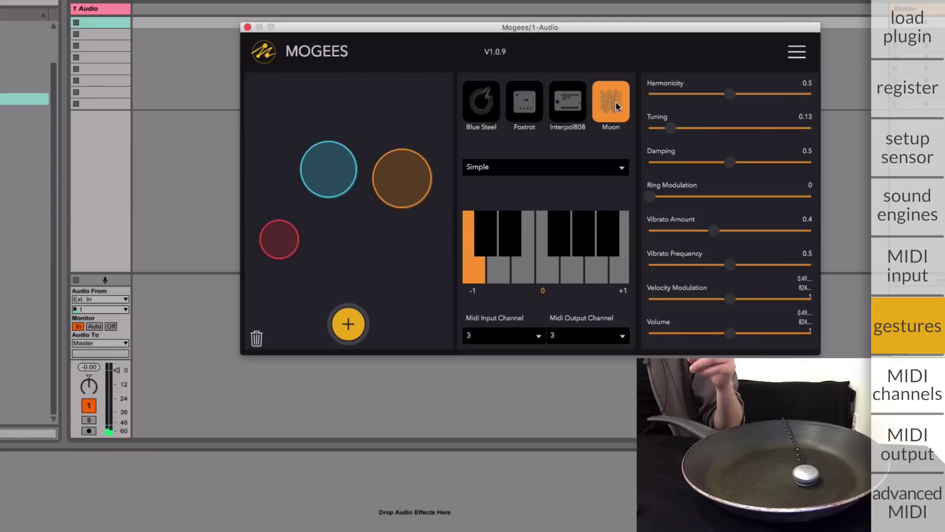
left_click(547, 270)
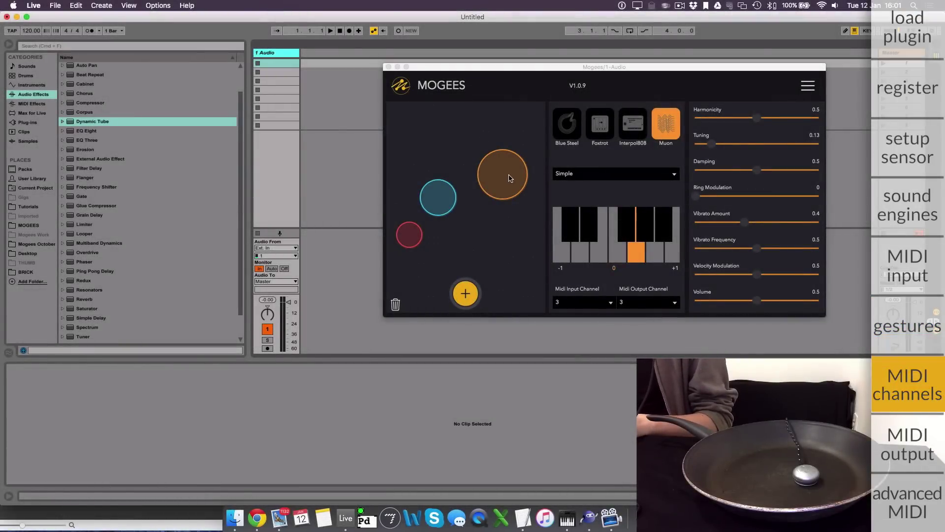
Drag the orange sensor circle to the Mogees trash to delete it.
left_click(475, 168)
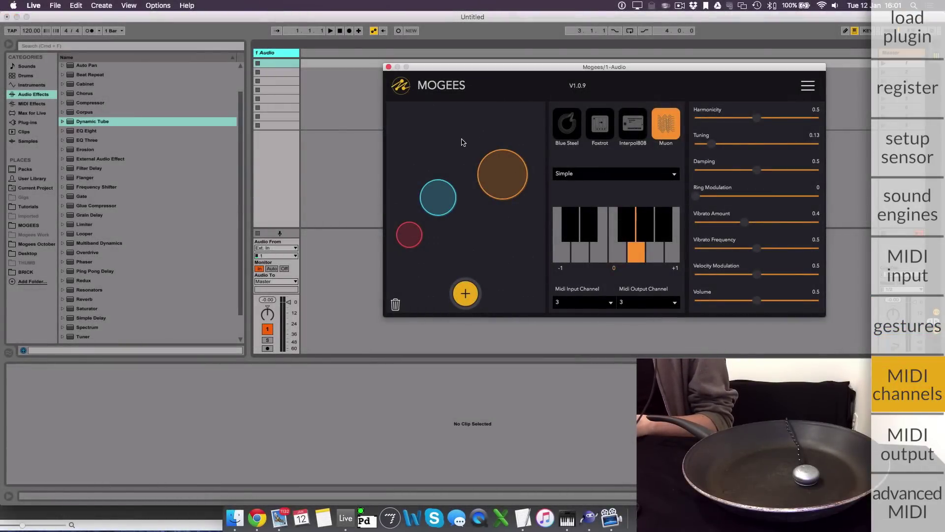
left_click(442, 201)
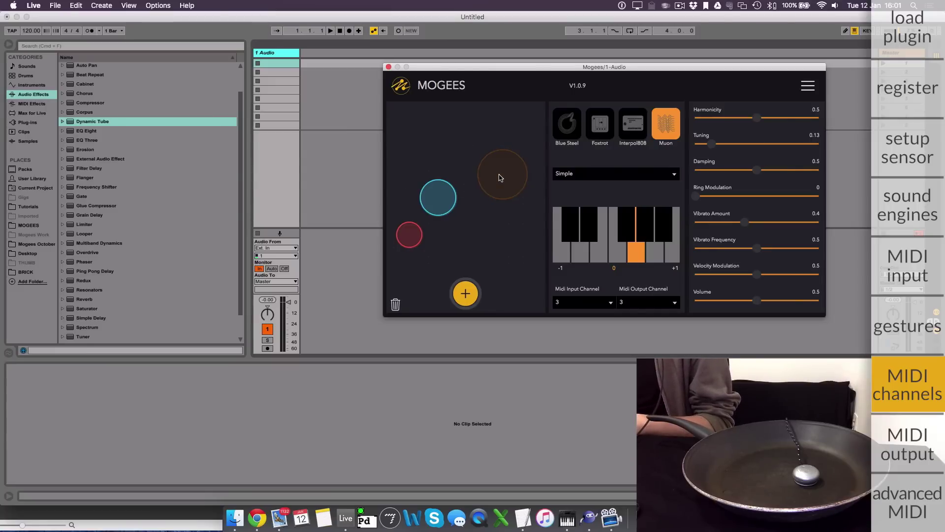
left_click_drag(500, 177, 395, 304)
Insert two new MIDI tracks from the Create menu.
left_click(101, 6)
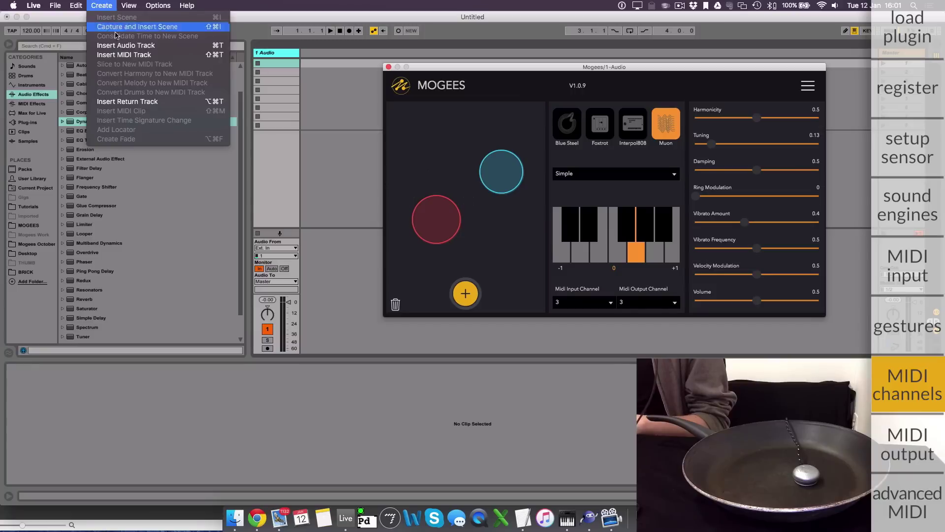
left_click(123, 55)
left_click(104, 6)
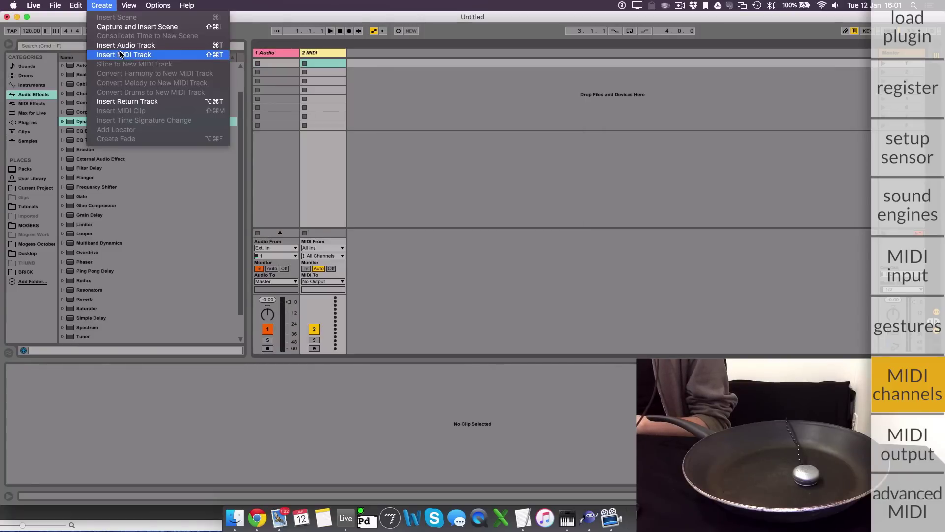
left_click(123, 55)
Load the Thriller bass and Thriller Melody.mid files into the new tracks' first slots.
left_click(231, 516)
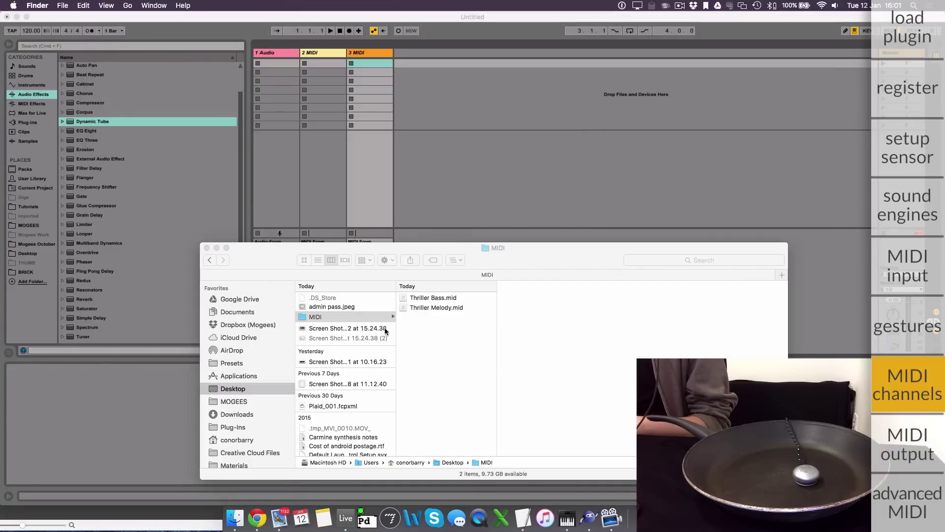
left_click_drag(433, 297, 315, 63)
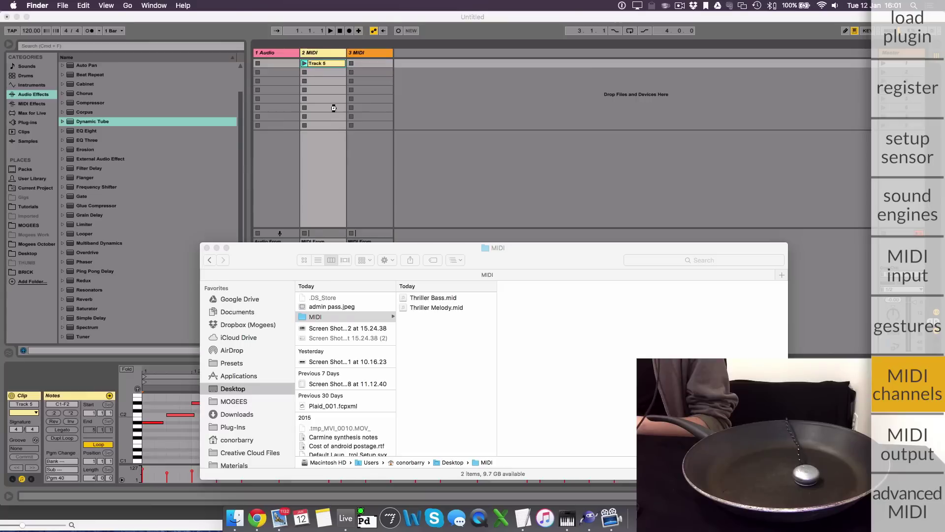
left_click_drag(429, 309, 369, 63)
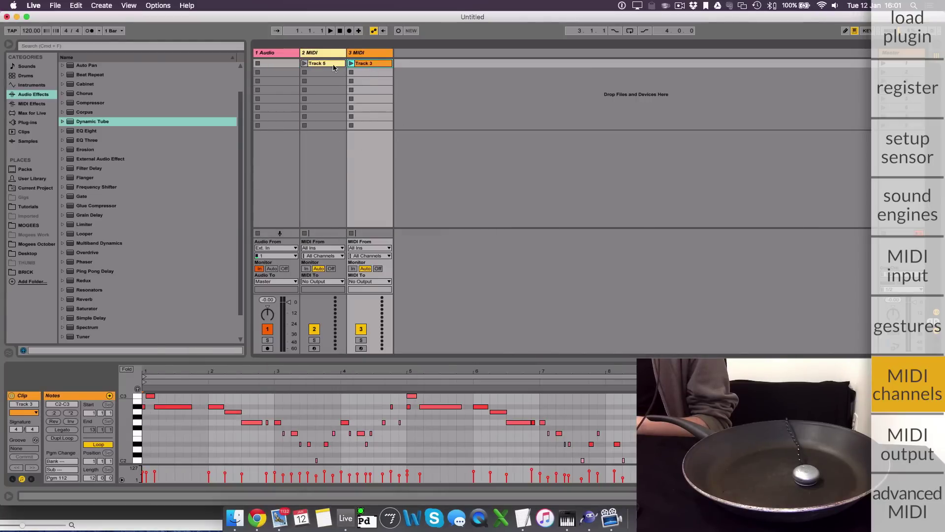
left_click(326, 64)
Set both MIDI tracks' input to No Input and their output to Mogees #1.
left_click(322, 247)
left_click(384, 317)
left_click(476, 216)
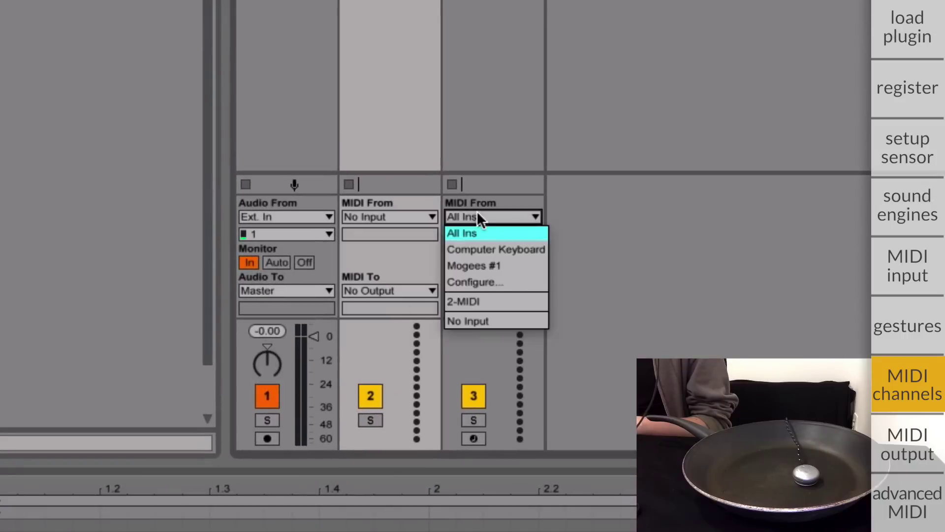
left_click(473, 320)
left_click(397, 290)
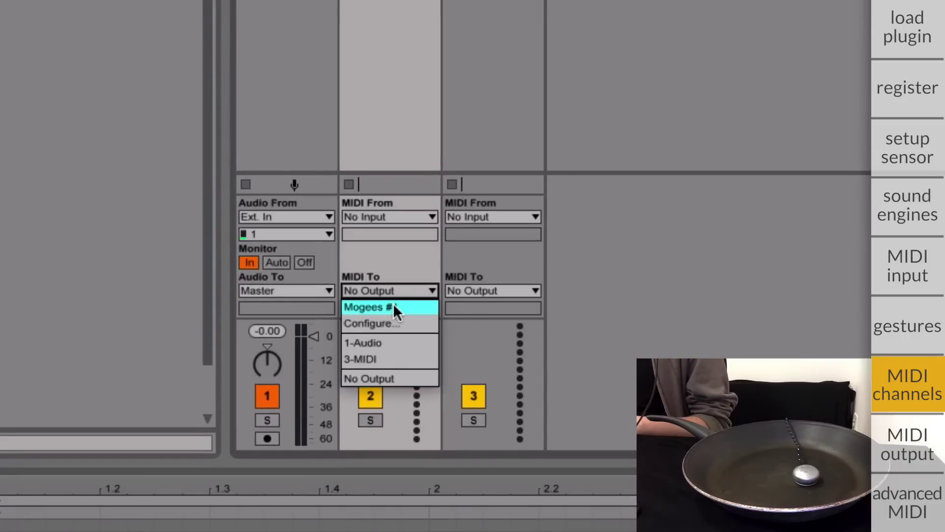
left_click(393, 302)
left_click(463, 289)
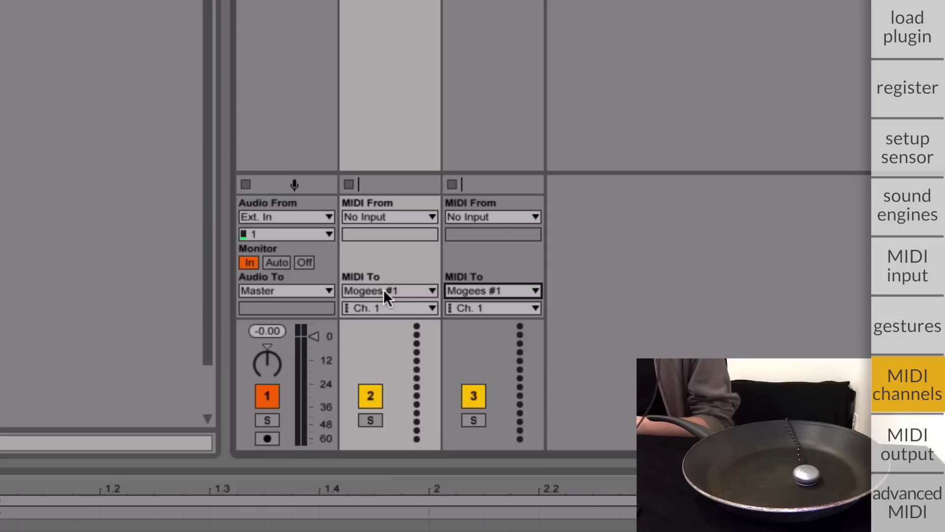
Put the two MIDI tracks on output channels Ch. 1 and Ch. 2, then reopen Mogees.
left_click(389, 308)
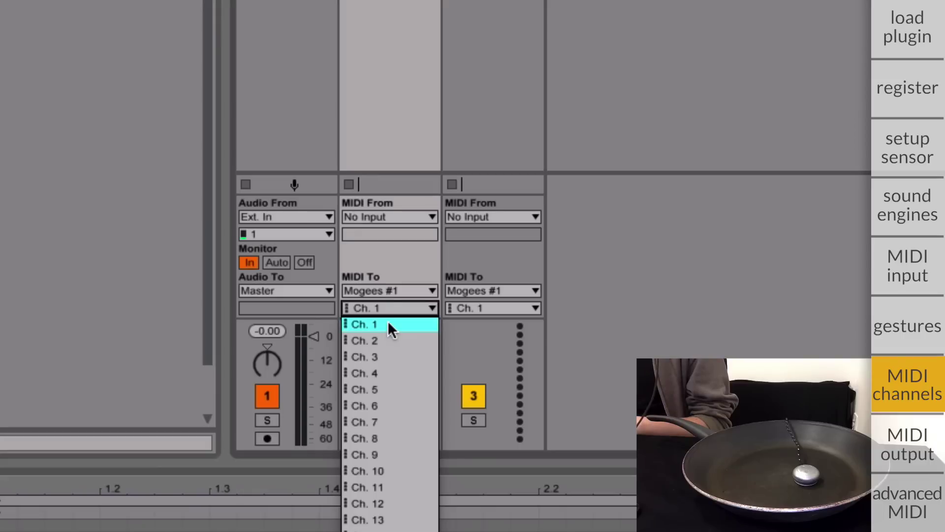
left_click(388, 325)
left_click(490, 307)
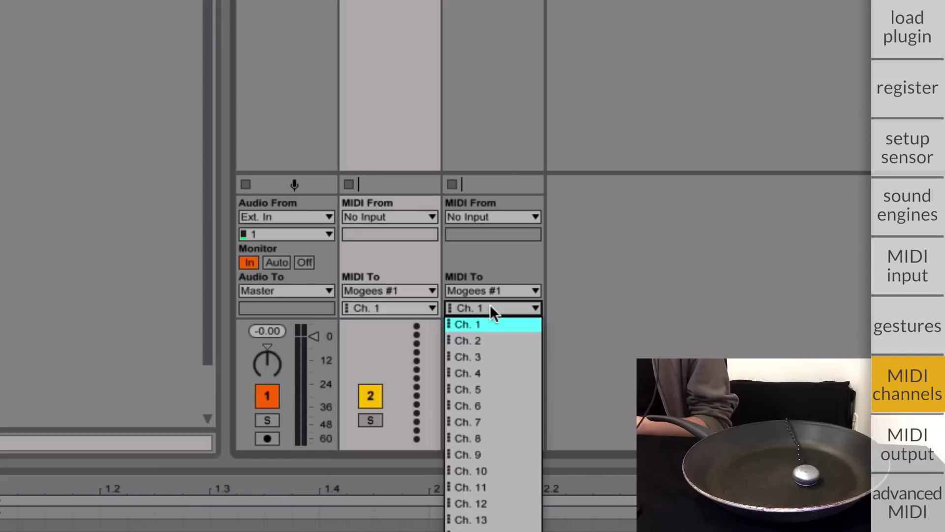
left_click(480, 338)
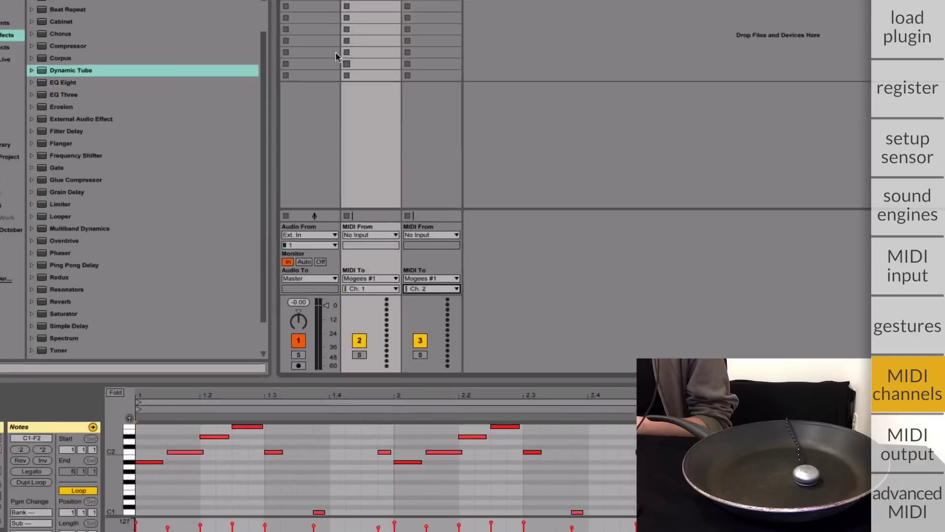
left_click(324, 18)
Verify the red sensor listens on MIDI channel 1 and the blue on channel 2.
left_click(495, 213)
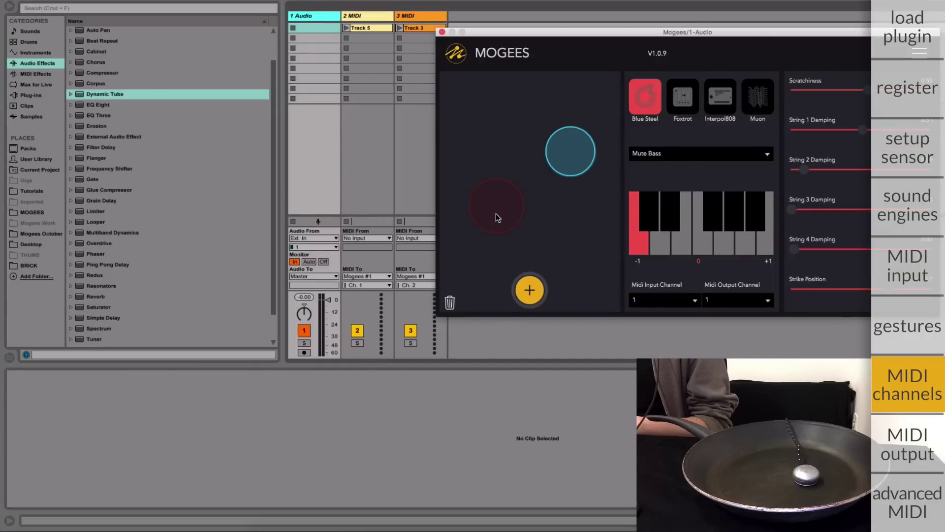
left_click(669, 301)
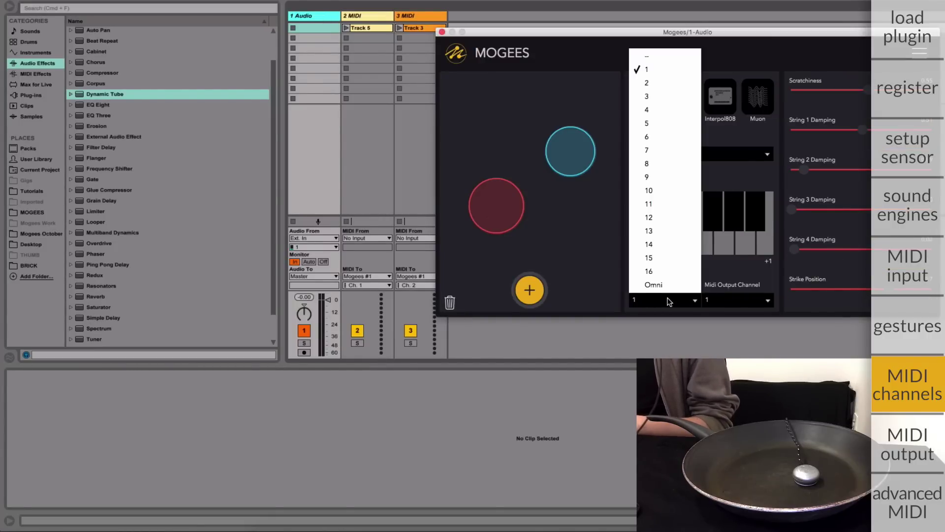
left_click(656, 70)
left_click(574, 151)
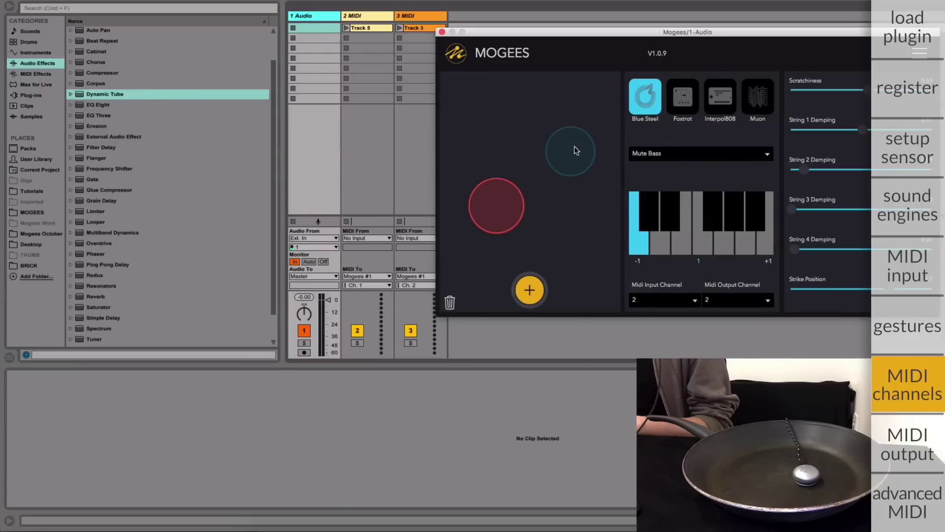
left_click(683, 304)
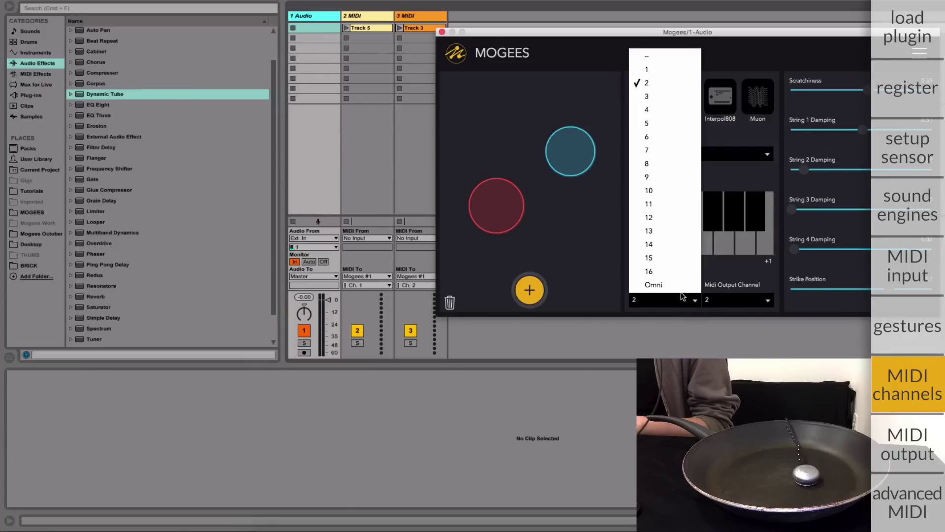
left_click(652, 83)
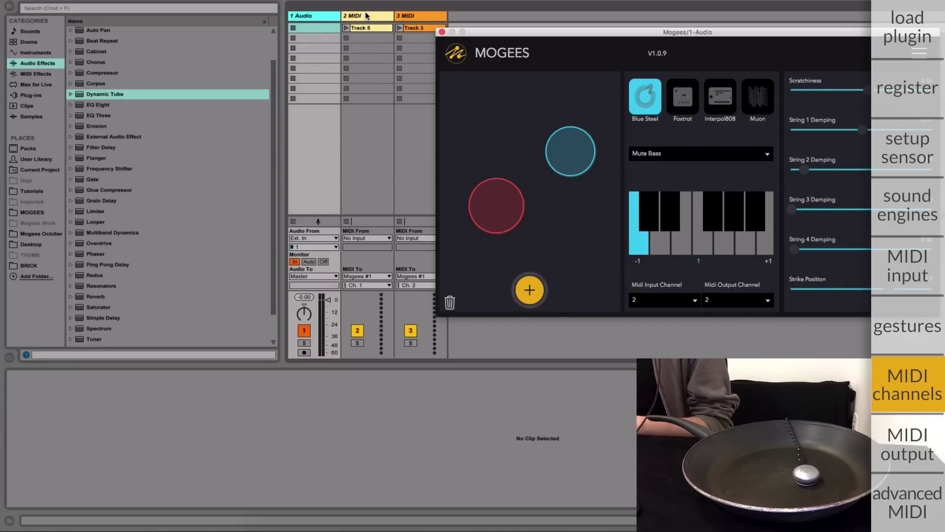
left_click(498, 204)
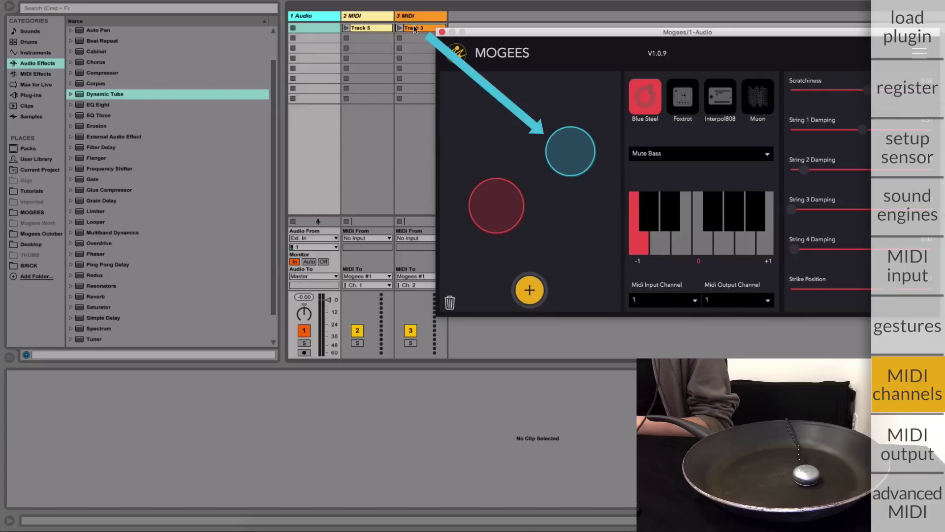
Switch the blue sensor to Muon, launch both Thriller clips, and view their notes.
left_click(560, 143)
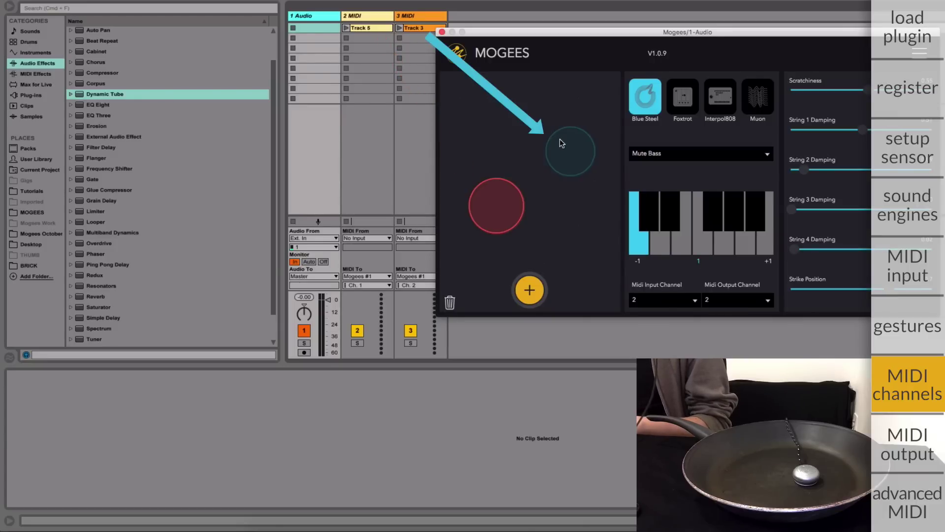
left_click(754, 96)
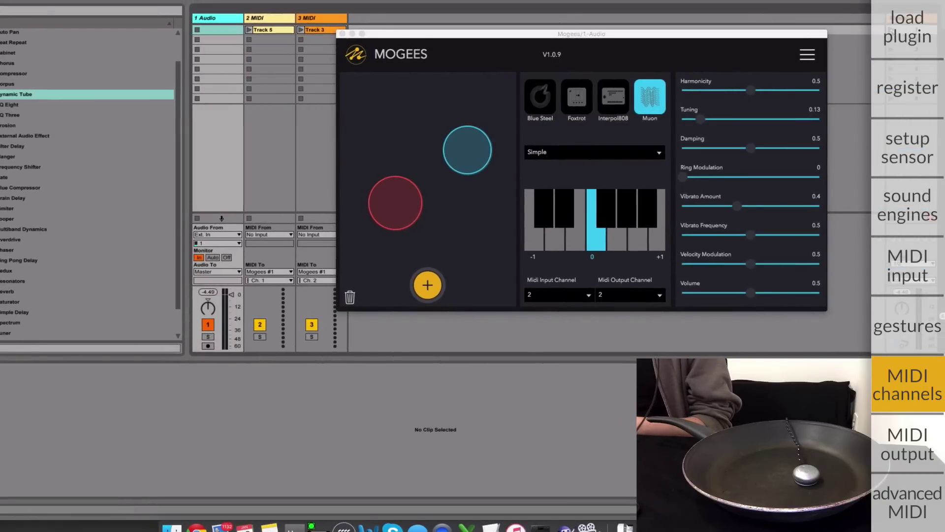
left_click(249, 30)
left_click(301, 29)
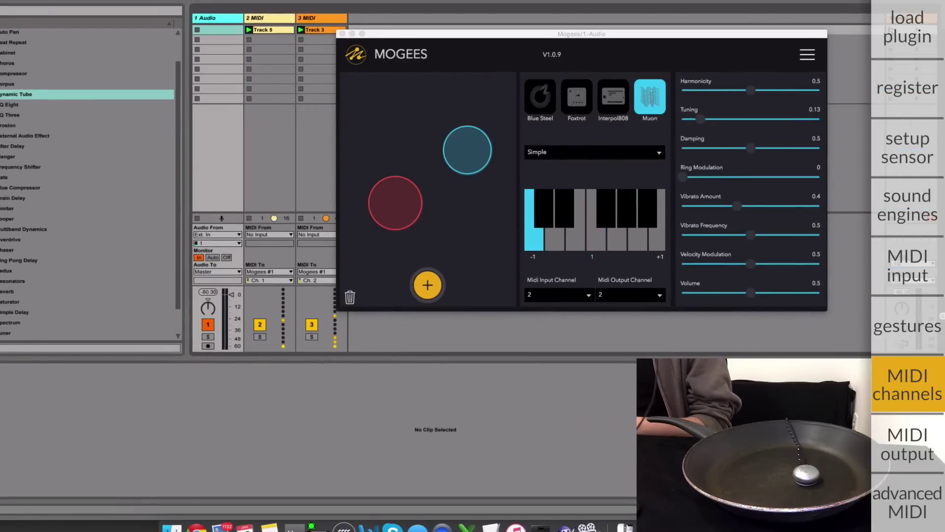
left_click(267, 30)
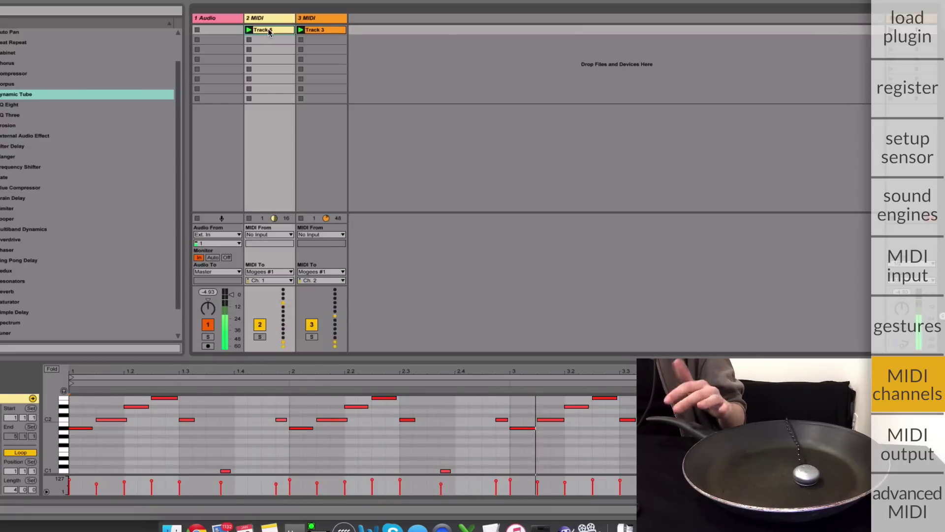
left_click(323, 31)
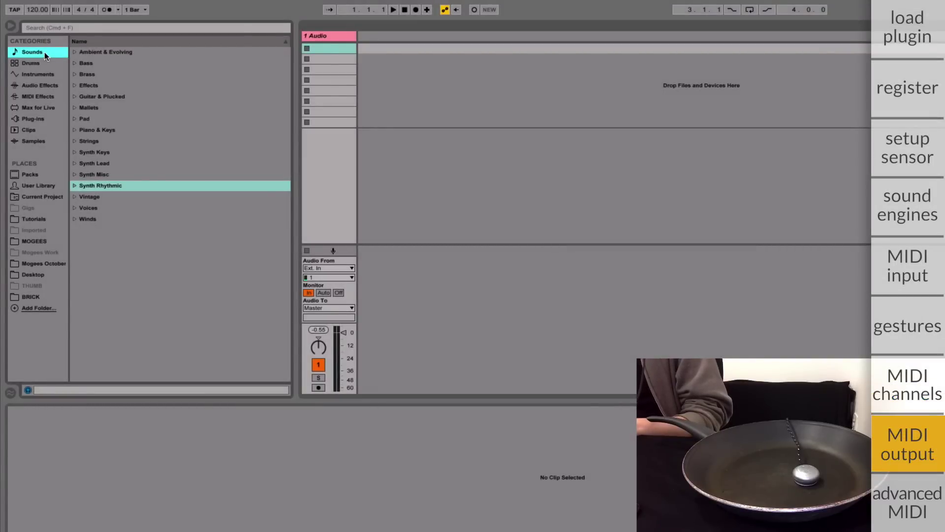
Add Kit-909 Classic from the Drum Machines pack as a new drum track.
left_click(29, 176)
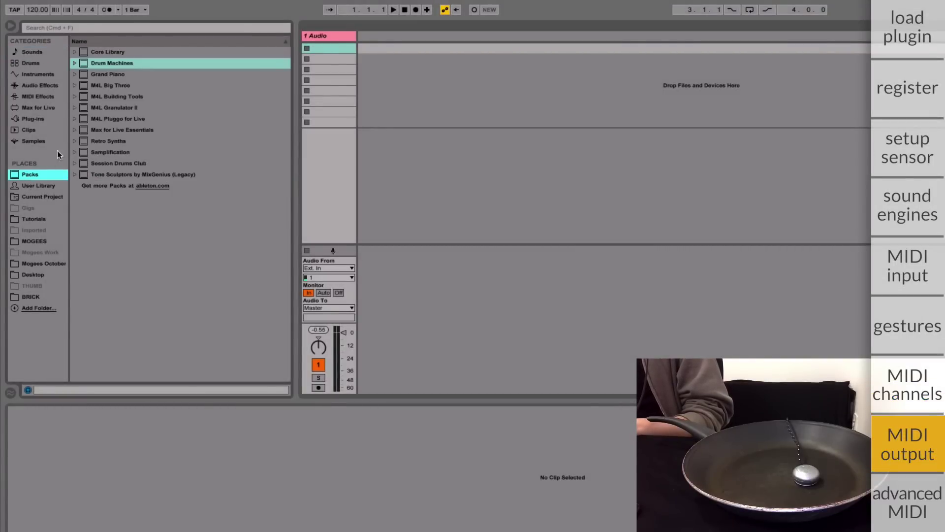
left_click(74, 63)
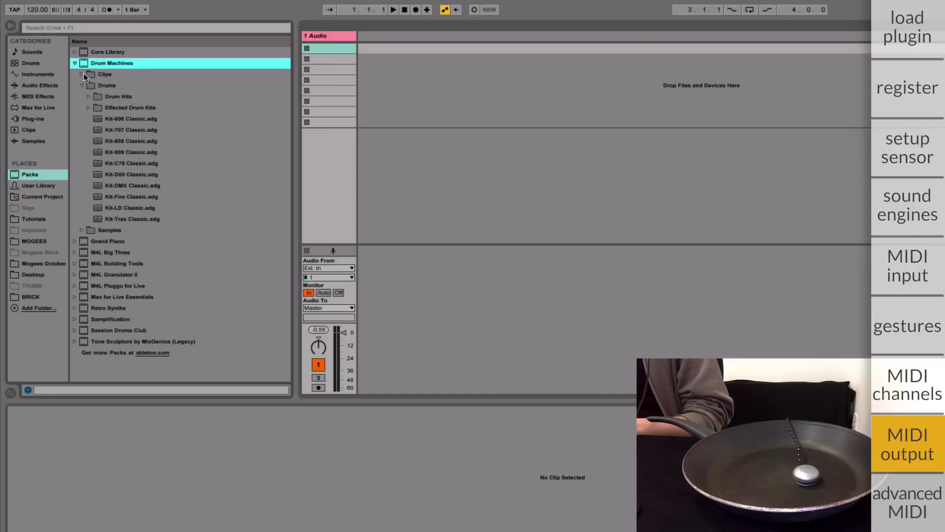
left_click(118, 163)
left_click(116, 151)
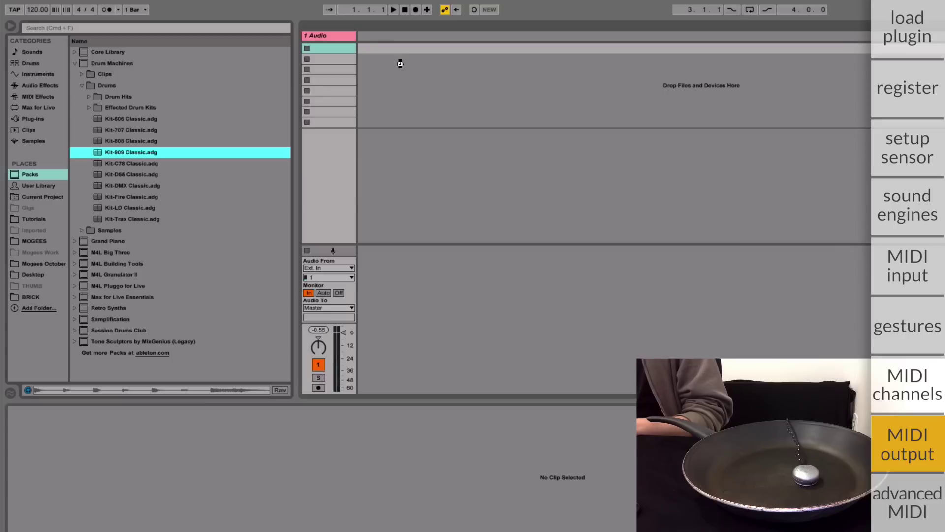
left_click_drag(400, 64, 399, 63)
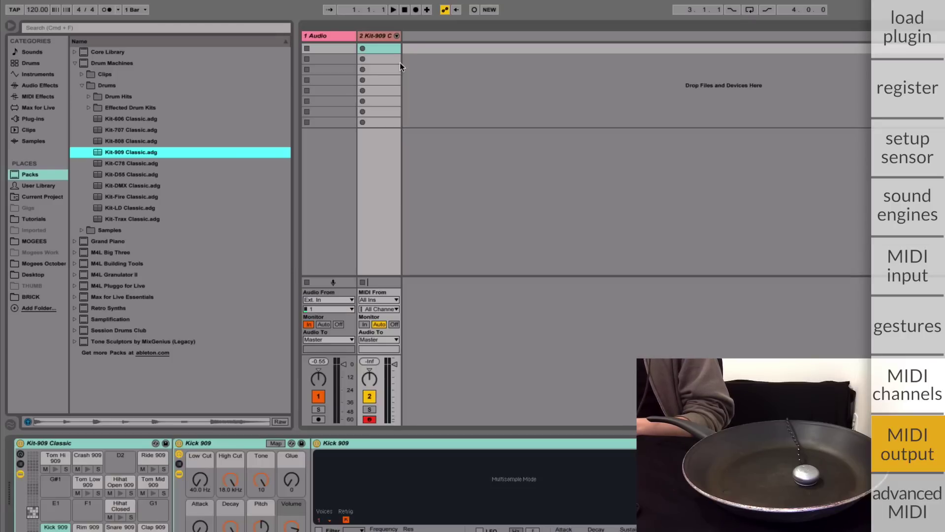
Route the drum track's MIDI from Mogees #1 with monitoring In, and lower track 1's fader fully.
left_click(398, 298)
left_click(371, 277)
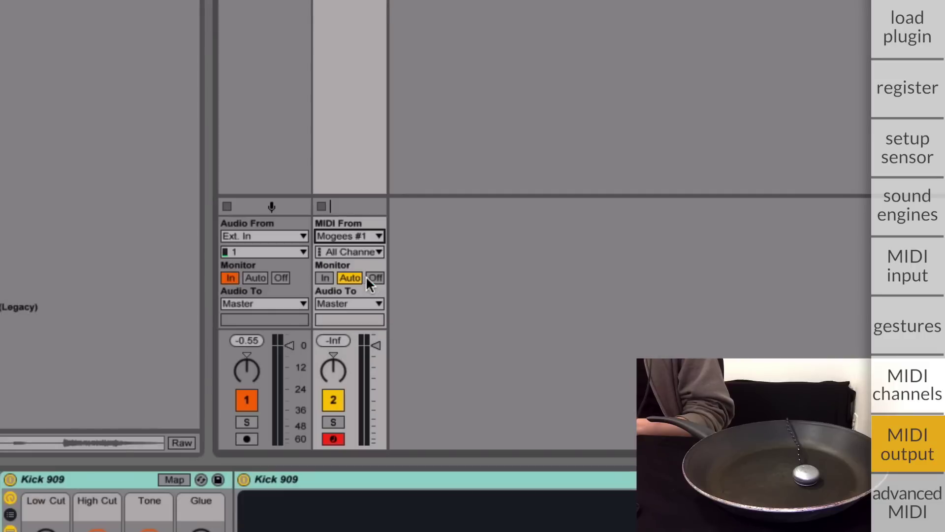
left_click(328, 277)
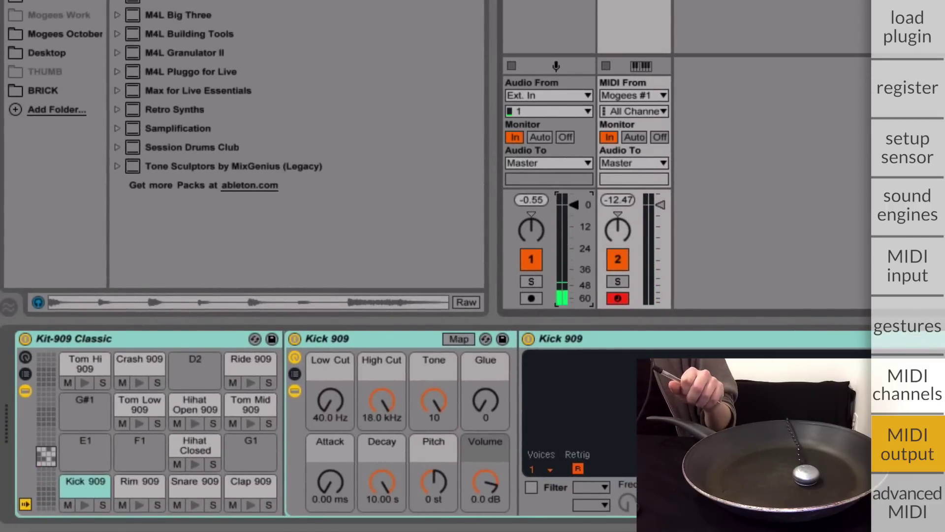
left_click_drag(573, 203, 573, 301)
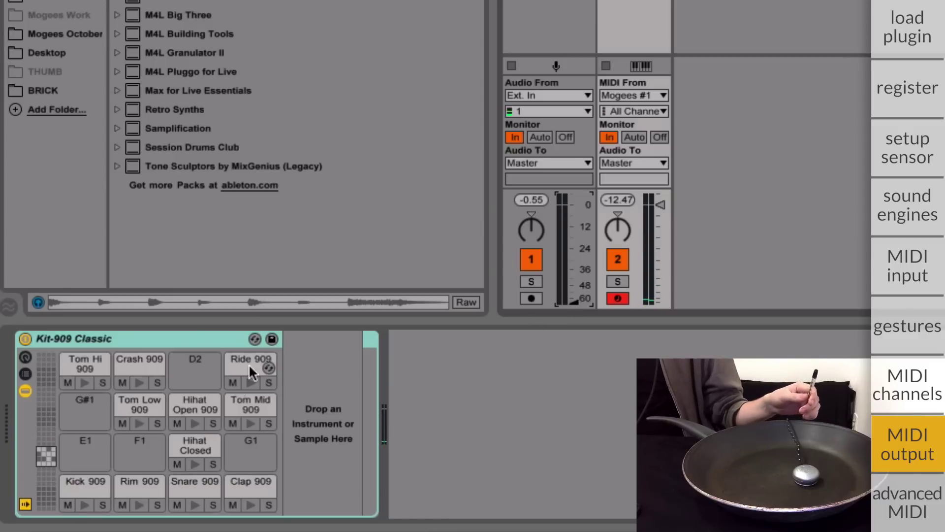
mouse_move(196, 445)
left_mouse_down()
mouse_move(170, 467)
mouse_move(238, 477)
left_mouse_up()
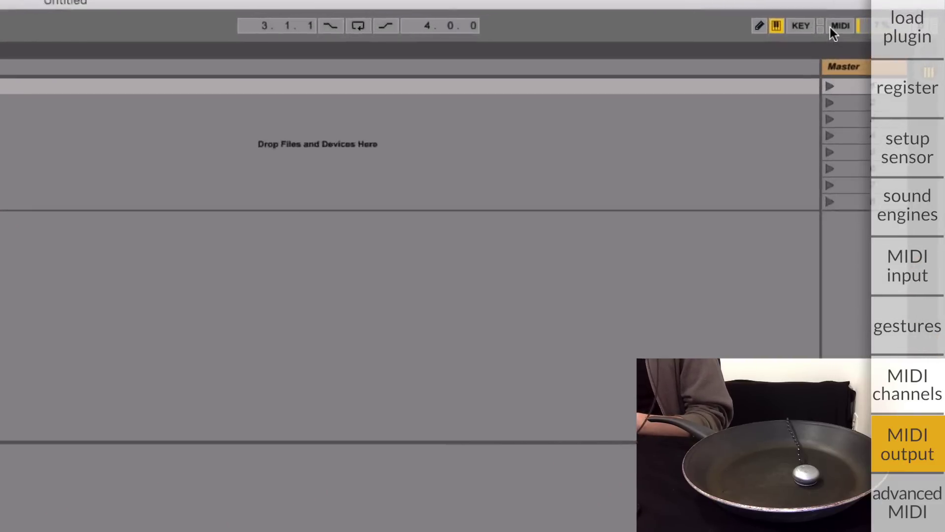
Map an incoming Mogees gesture note to Scene 1's launch button in MIDI Map Mode.
left_click(802, 25)
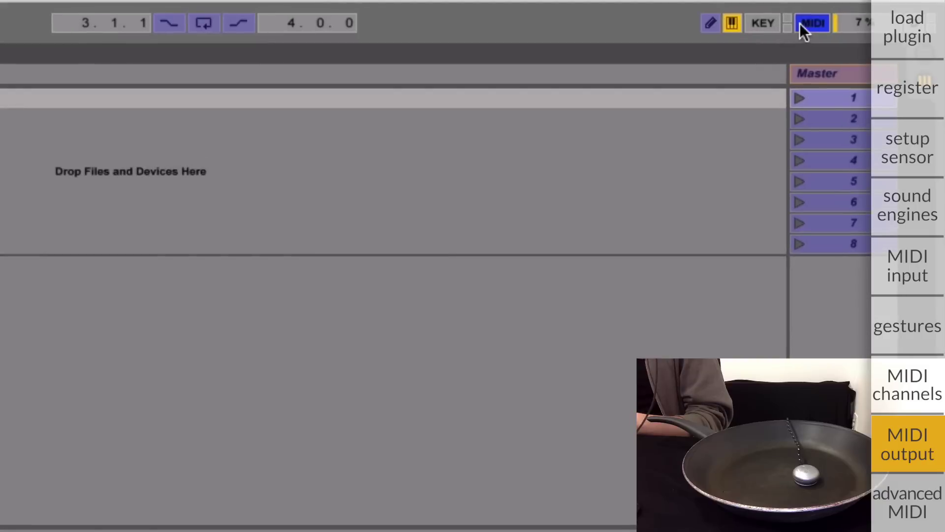
left_click(822, 94)
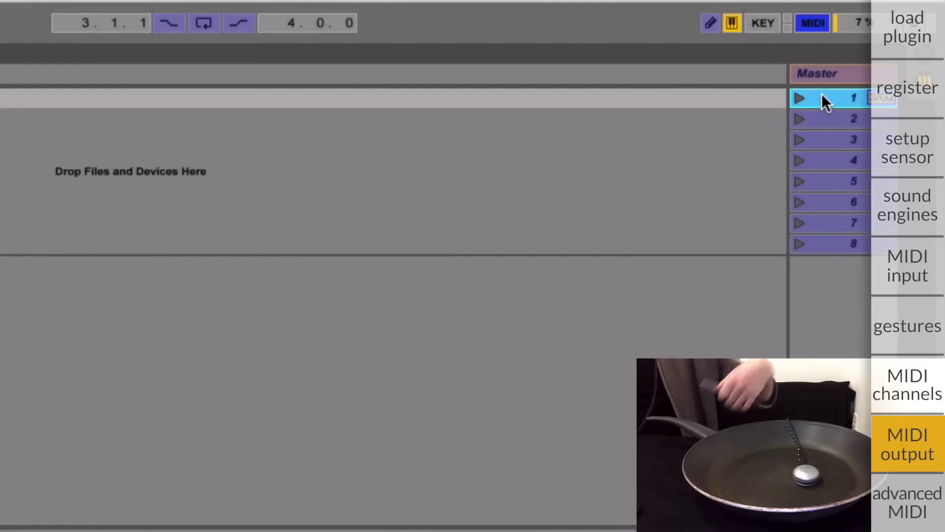
left_click(818, 22)
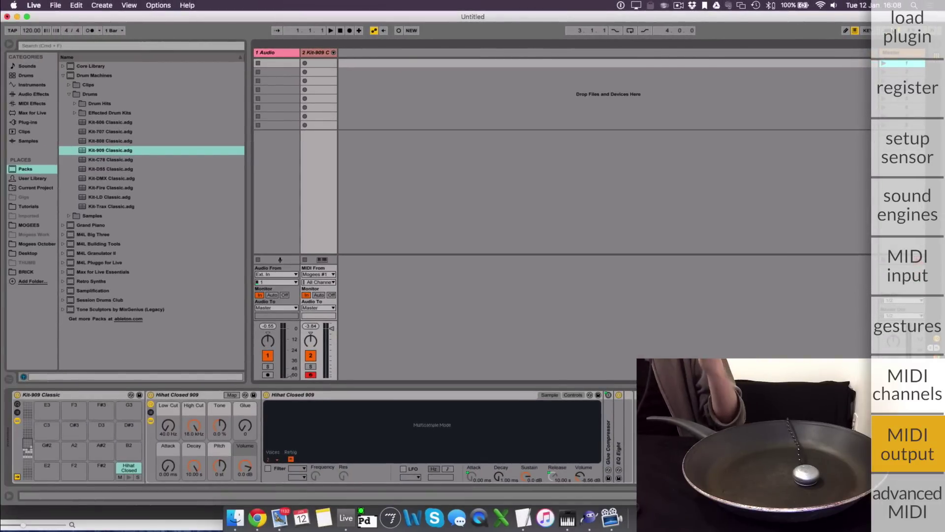
On 1 Audio, lower the Mogees plugin's Advanced Settings Velocity to about 0.7.
left_click(265, 53)
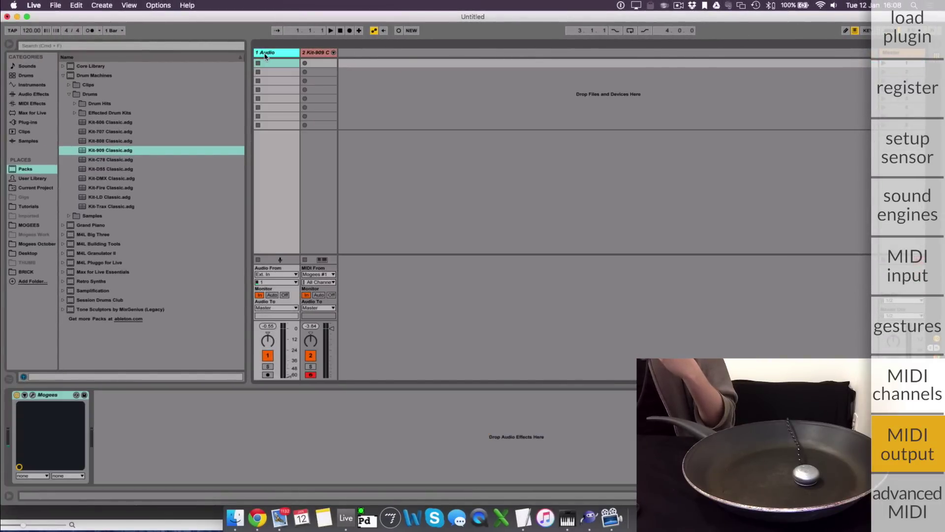
left_click(33, 395)
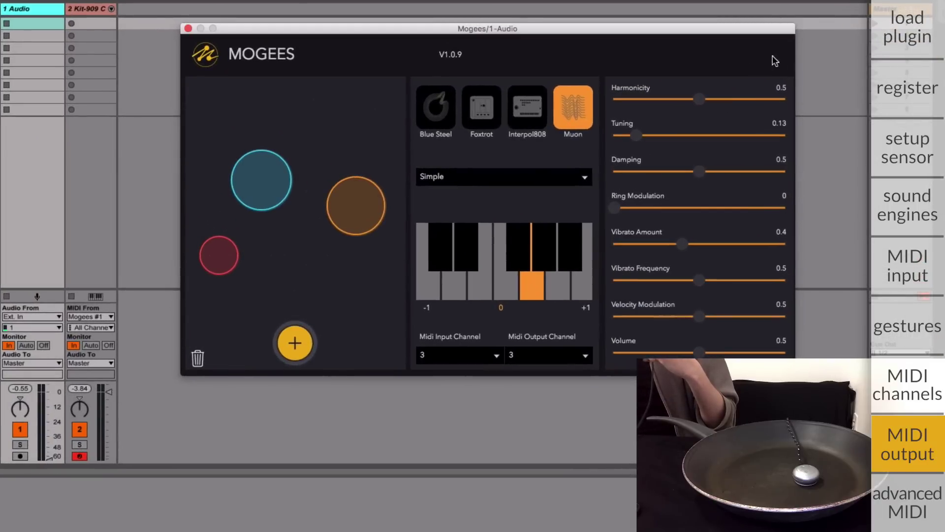
left_click(771, 55)
mouse_move(692, 323)
left_mouse_down()
mouse_move(514, 323)
mouse_move(778, 331)
left_mouse_up()
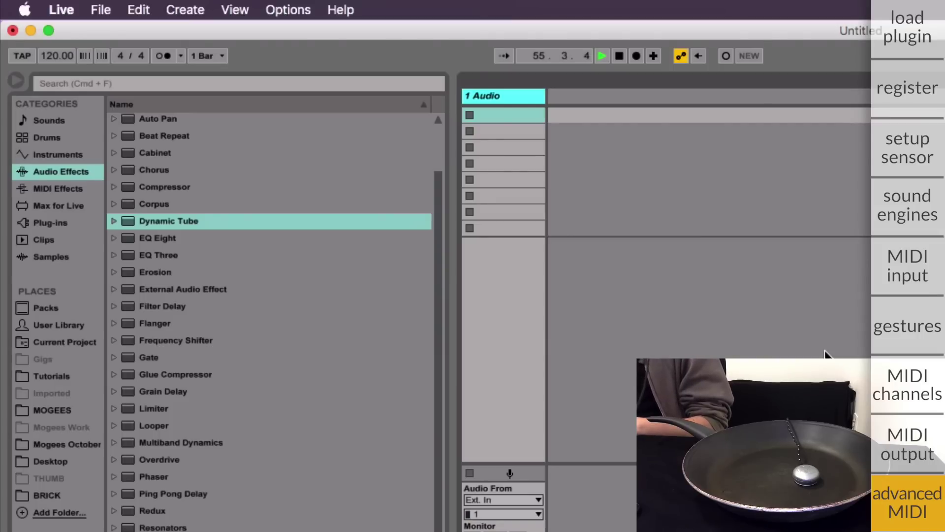
Add a MIDI track with the Thriller Bass clip, input No Input, output Mogees #1.
left_click(170, 11)
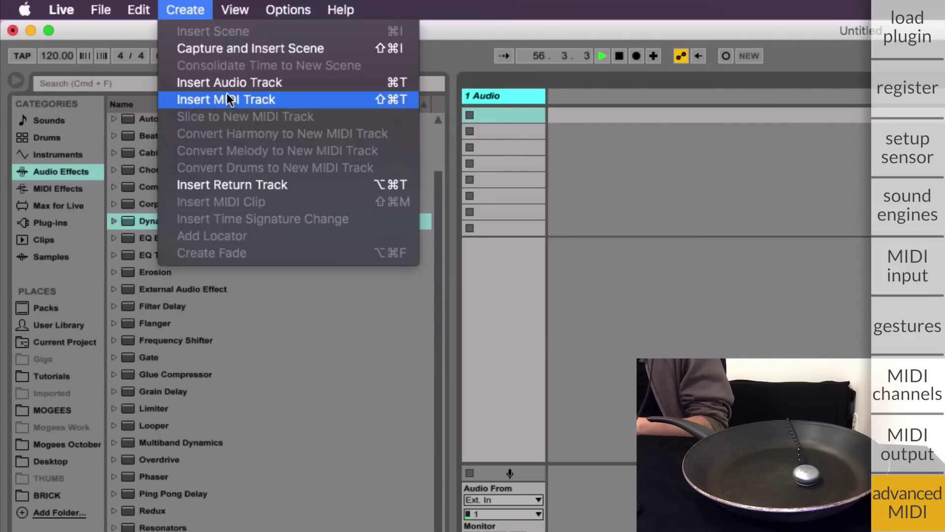
left_click(225, 99)
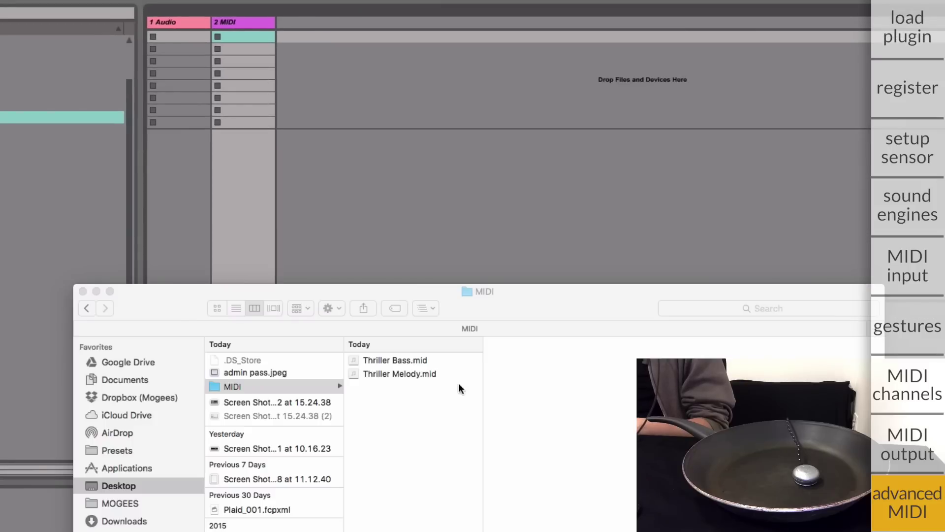
left_click_drag(399, 360, 253, 39)
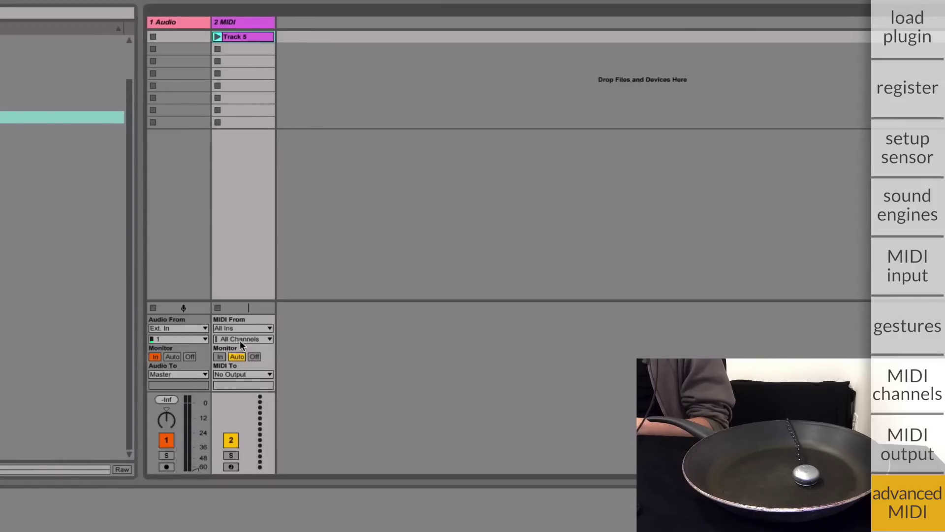
left_click(239, 326)
left_click(239, 371)
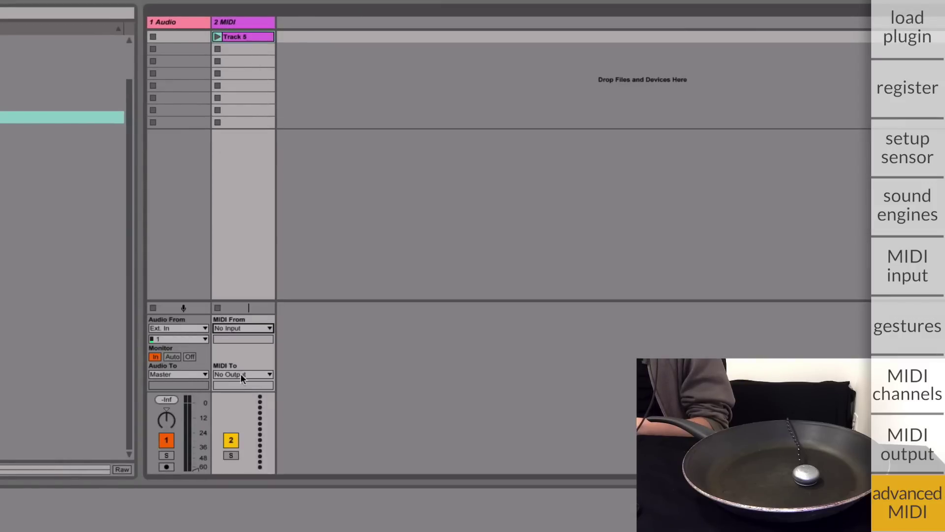
left_click(240, 374)
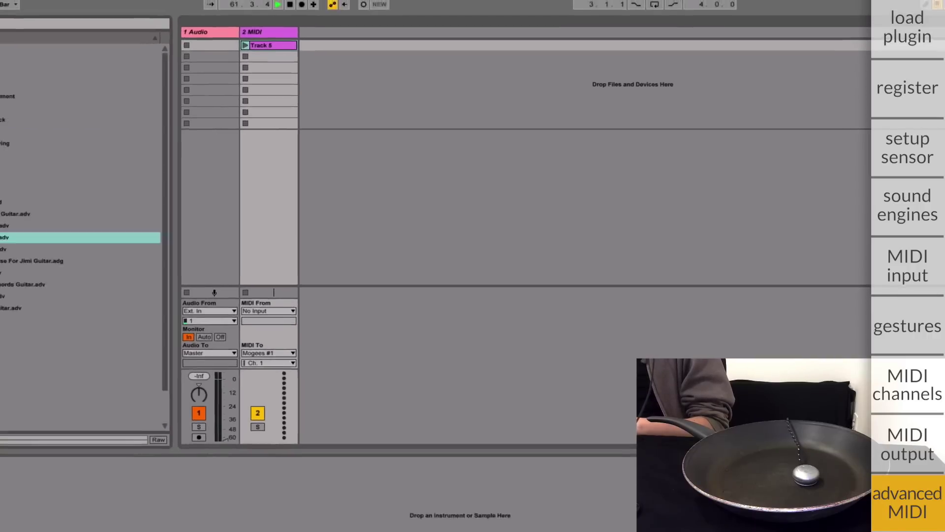
Add an FM Sitar instrument track, launch the Thriller Bass clip, and show FM Sitar's devices.
left_click_drag(102, 215, 395, 109)
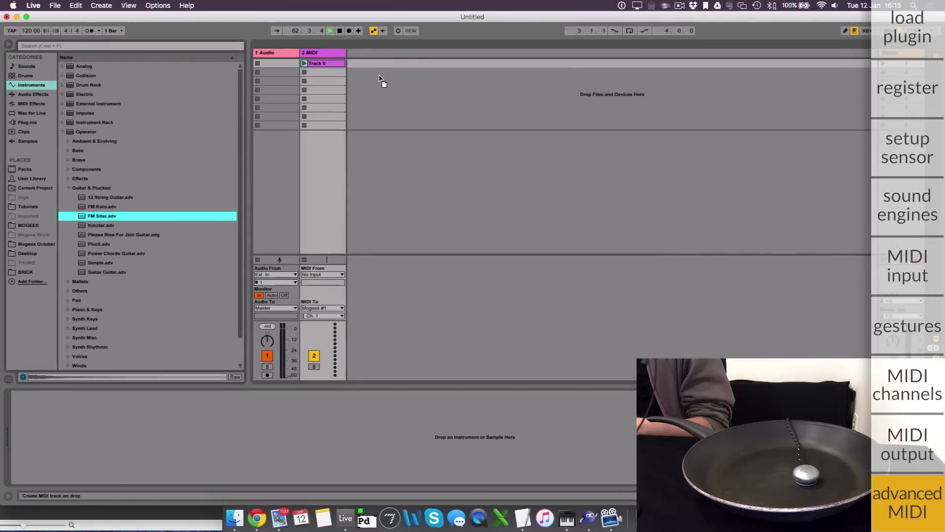
left_click_drag(379, 77, 378, 79)
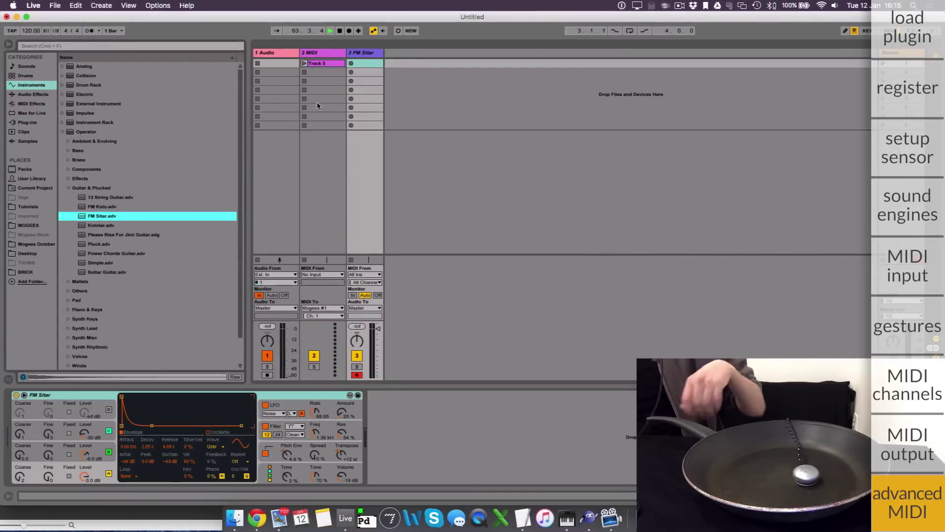
left_click(304, 63)
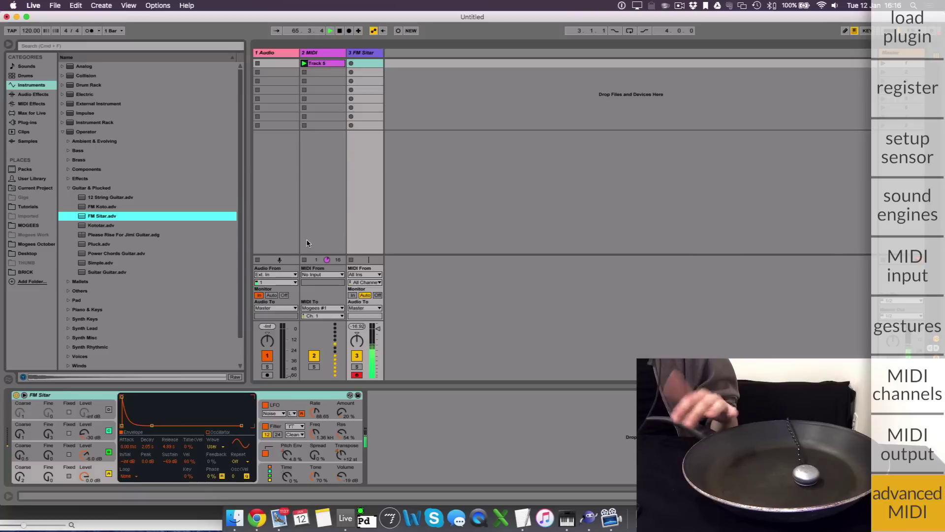
left_click(324, 63)
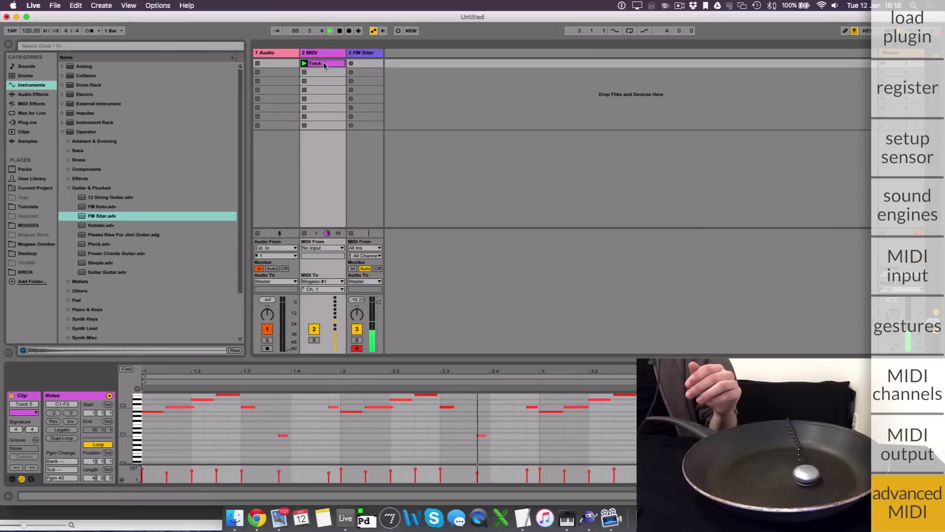
left_click(274, 254)
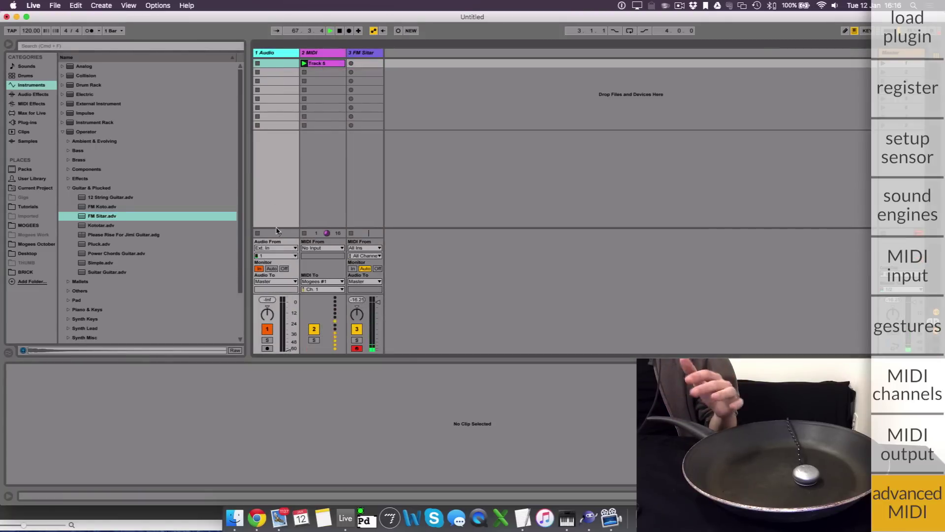
left_click(358, 54)
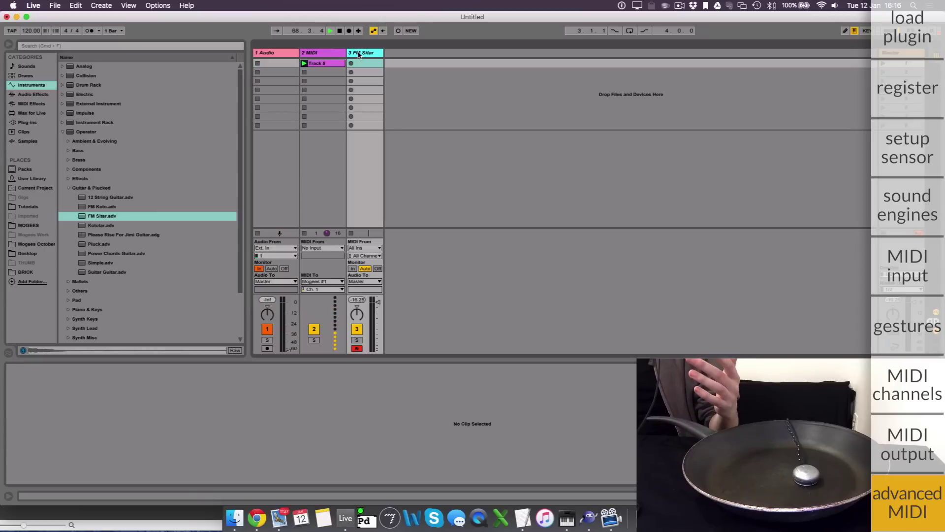
key("shift+Tab")
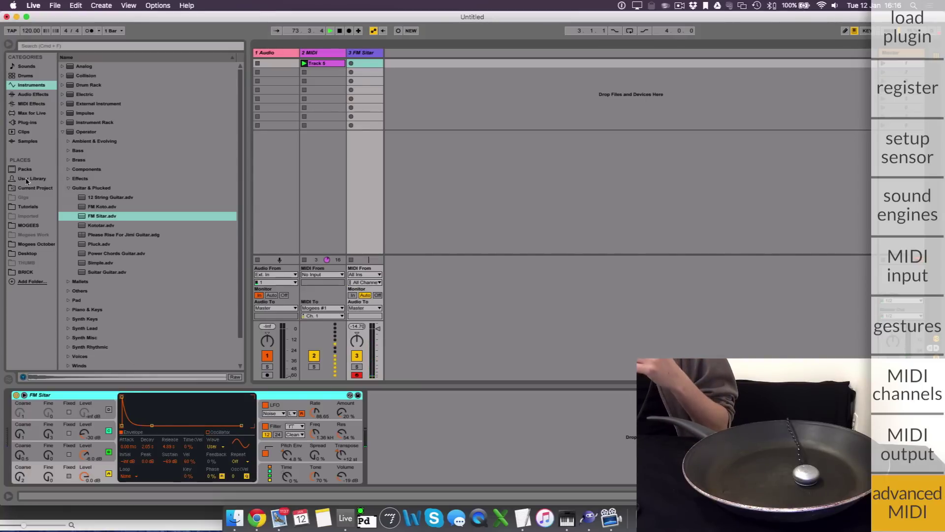
Place 9inz Kick 1 from Samples on a new audio track and MIDI-map it to C2.
left_click(27, 141)
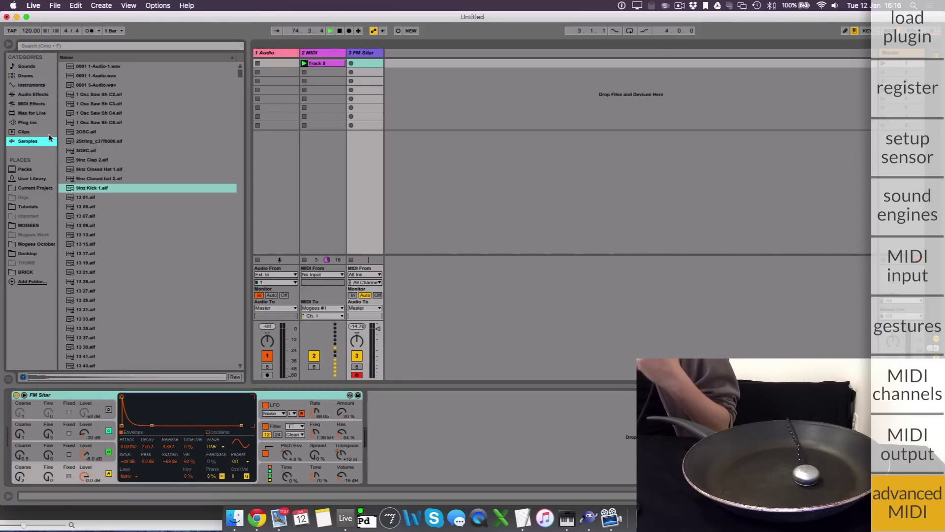
mouse_move(83, 187)
left_mouse_down()
mouse_move(369, 134)
mouse_move(415, 65)
left_mouse_up()
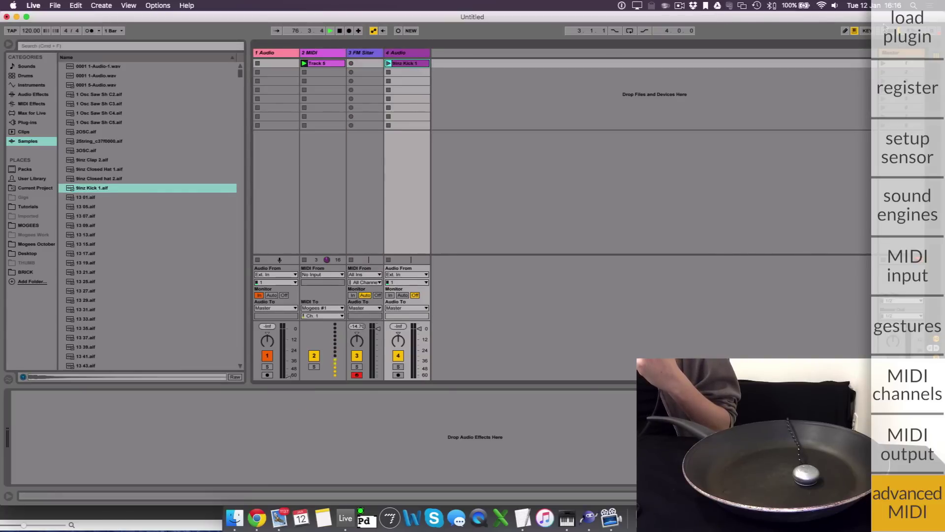
key("super+m")
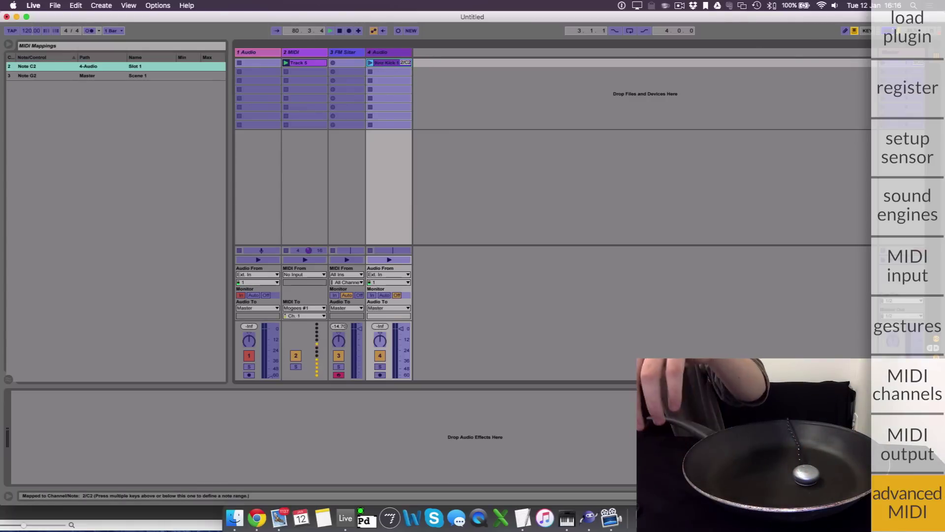
key("super+m")
Set the kick clip's launch quantization to None.
left_click(417, 68)
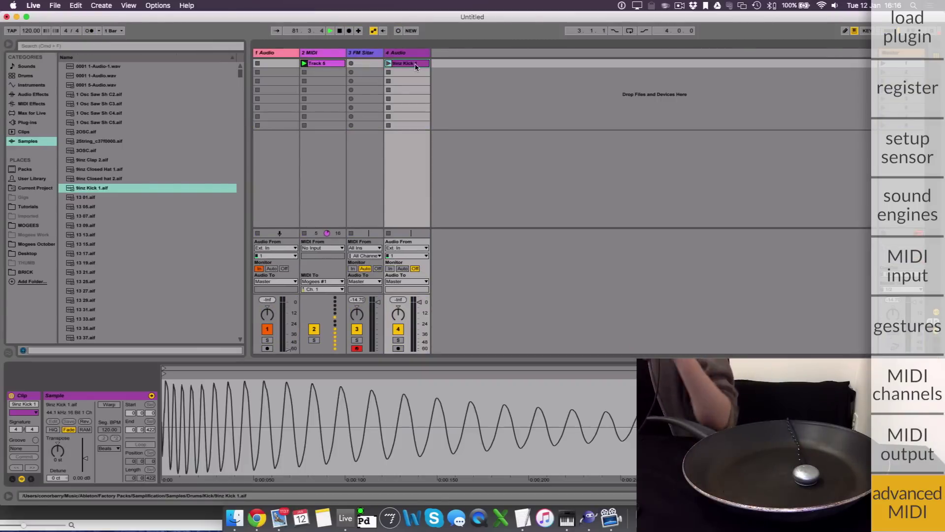
left_click(12, 479)
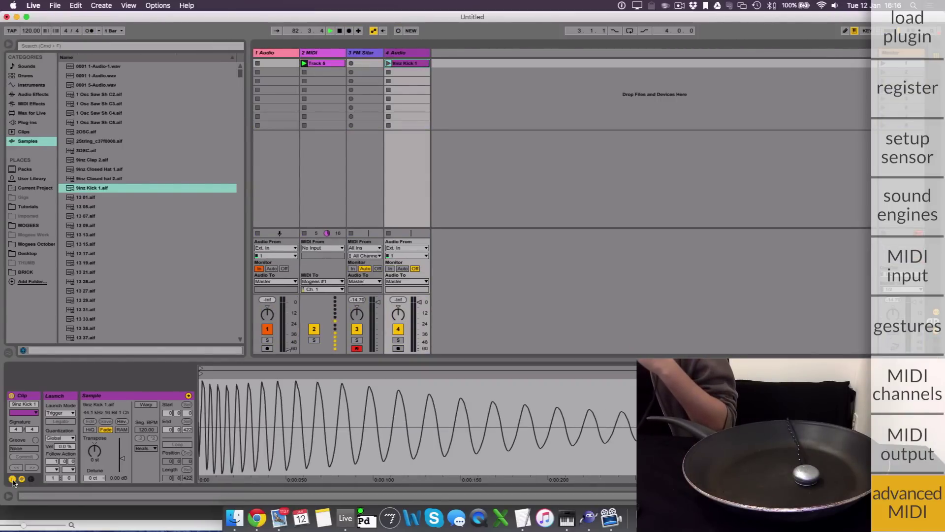
left_click(54, 439)
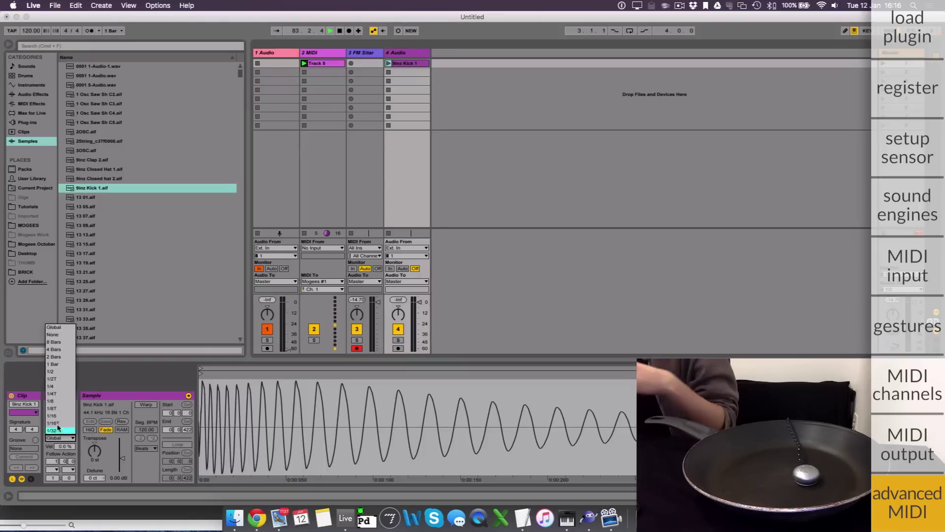
left_click(68, 337)
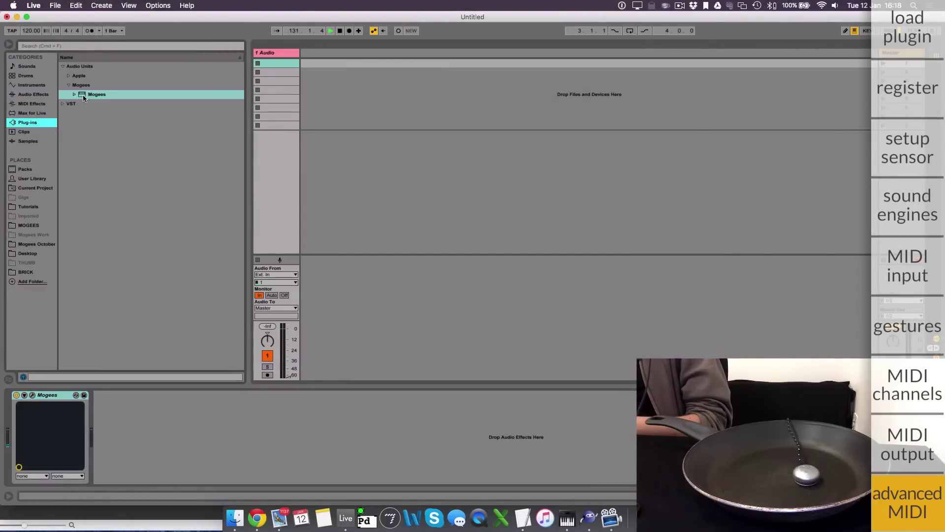
Add the Mogees plugin on a new audio track and check the MIDI port settings in Preferences.
left_click_drag(84, 98, 311, 73)
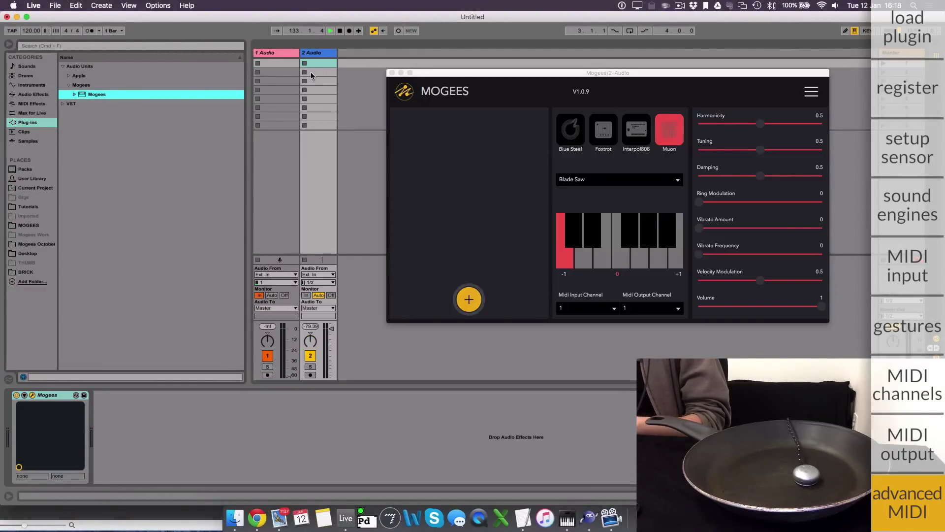
left_click(36, 6)
left_click(46, 33)
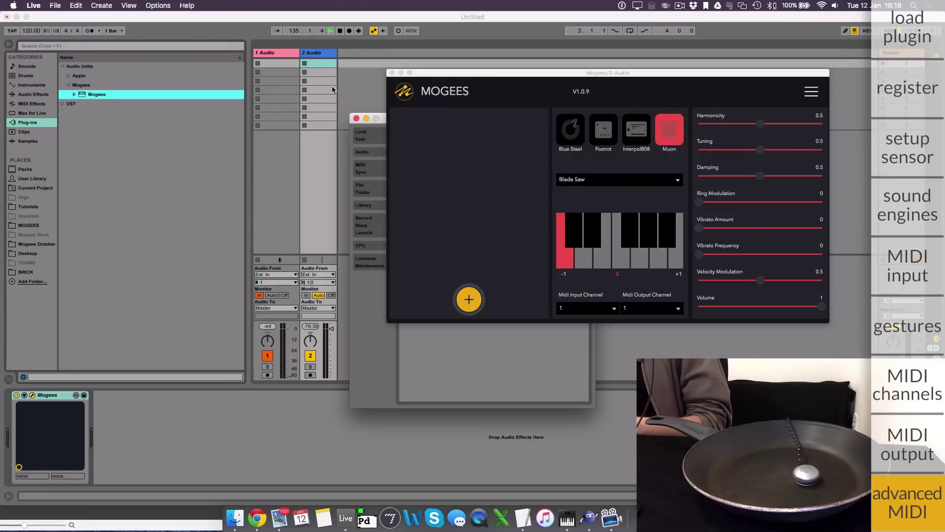
left_click(377, 172)
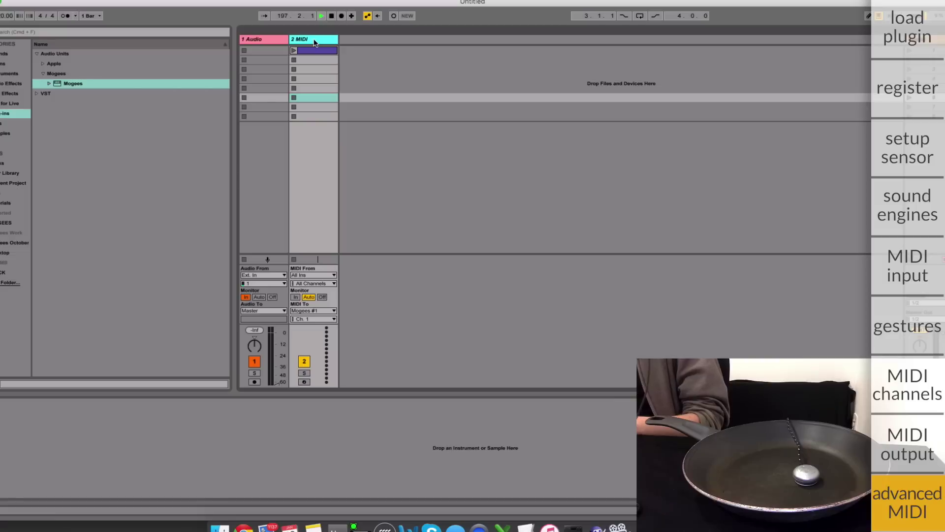
Add a third audio track taking its input from 1-Audio (Post Mixer).
key("super+t")
left_click(354, 275)
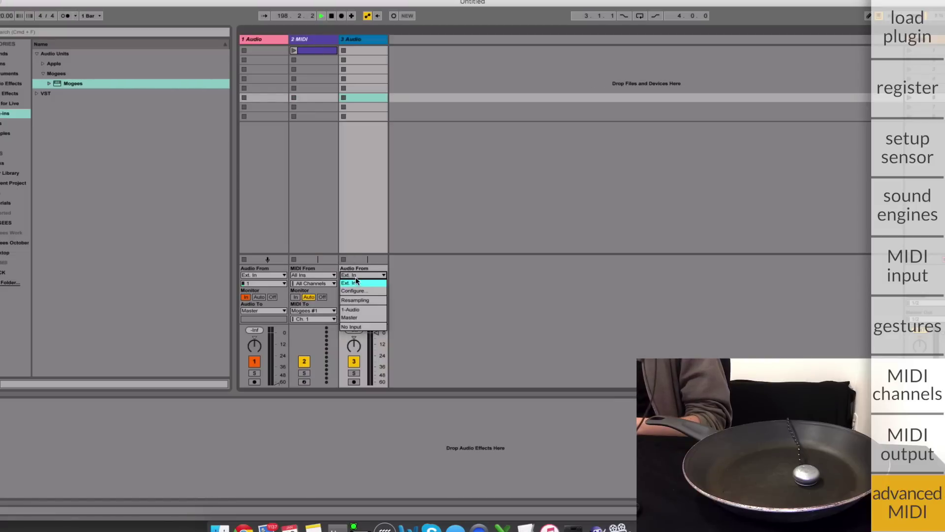
left_click(359, 309)
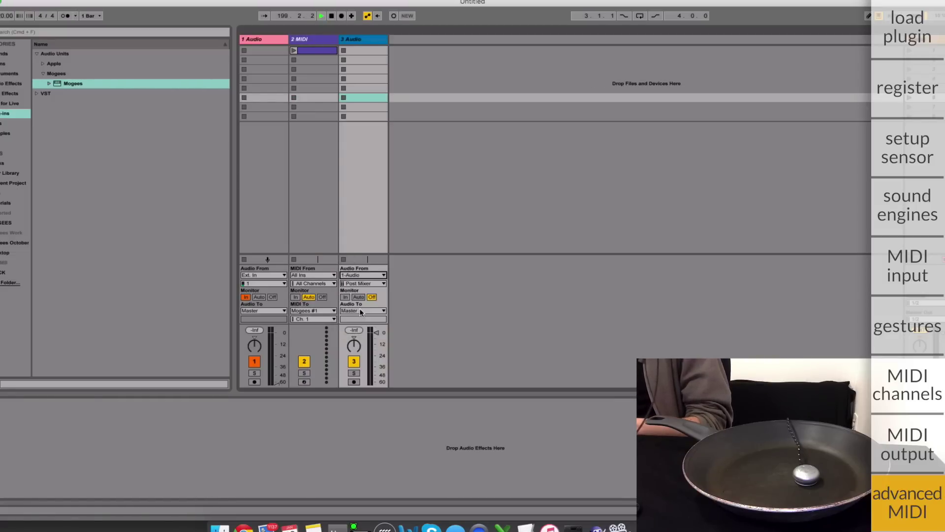